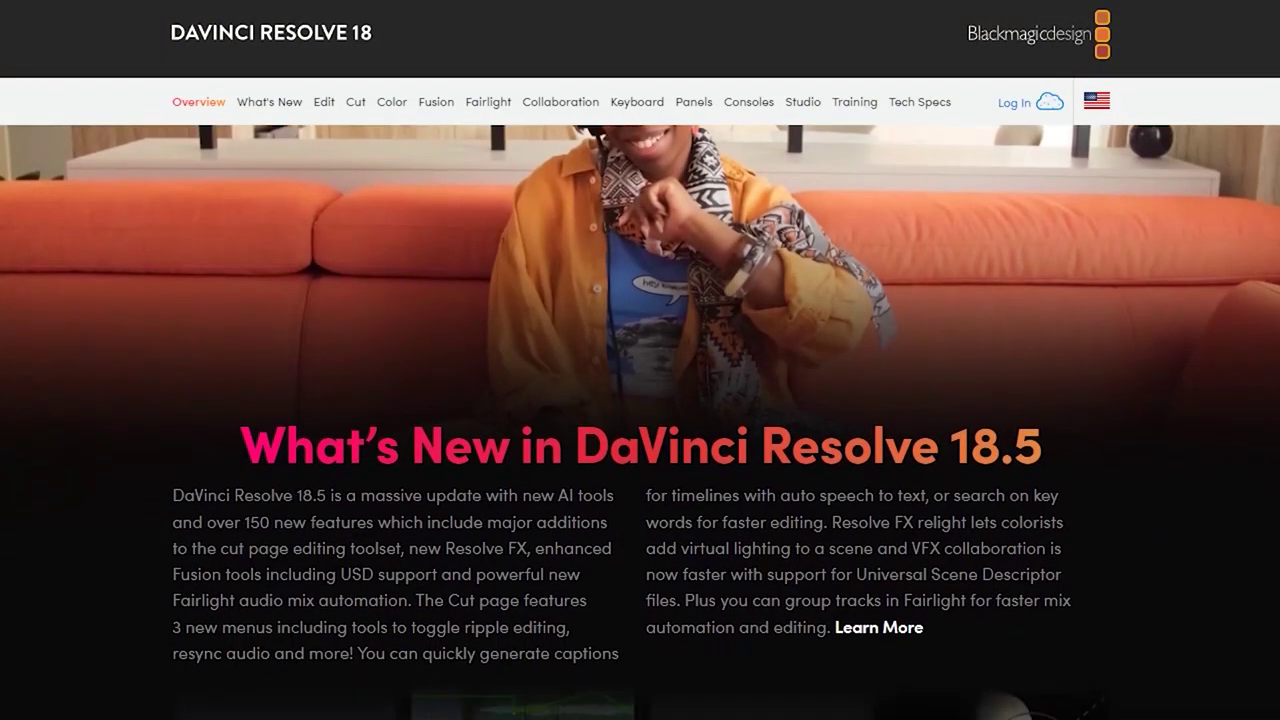
# Play the timeline to review the cat clips, checking the frontal and green-eye frames.
pyautogui.scroll(-2, 640, 420)
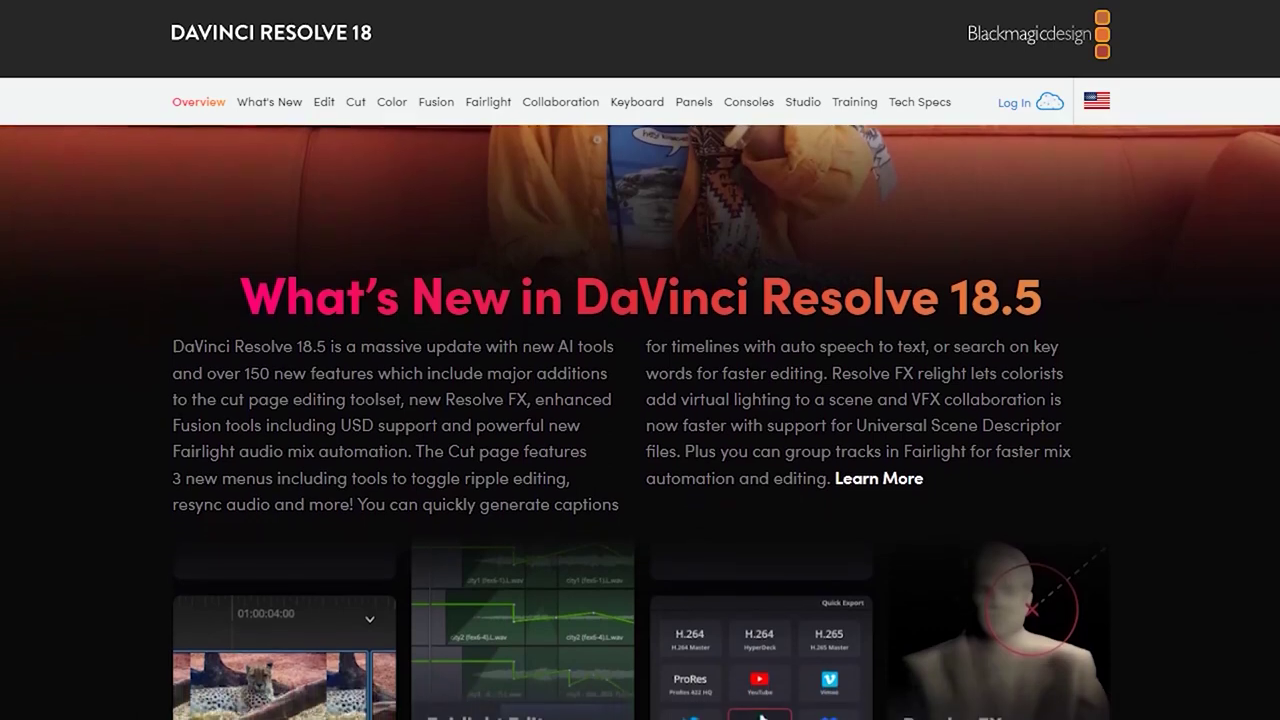
pyautogui.scroll(-2, 640, 420)
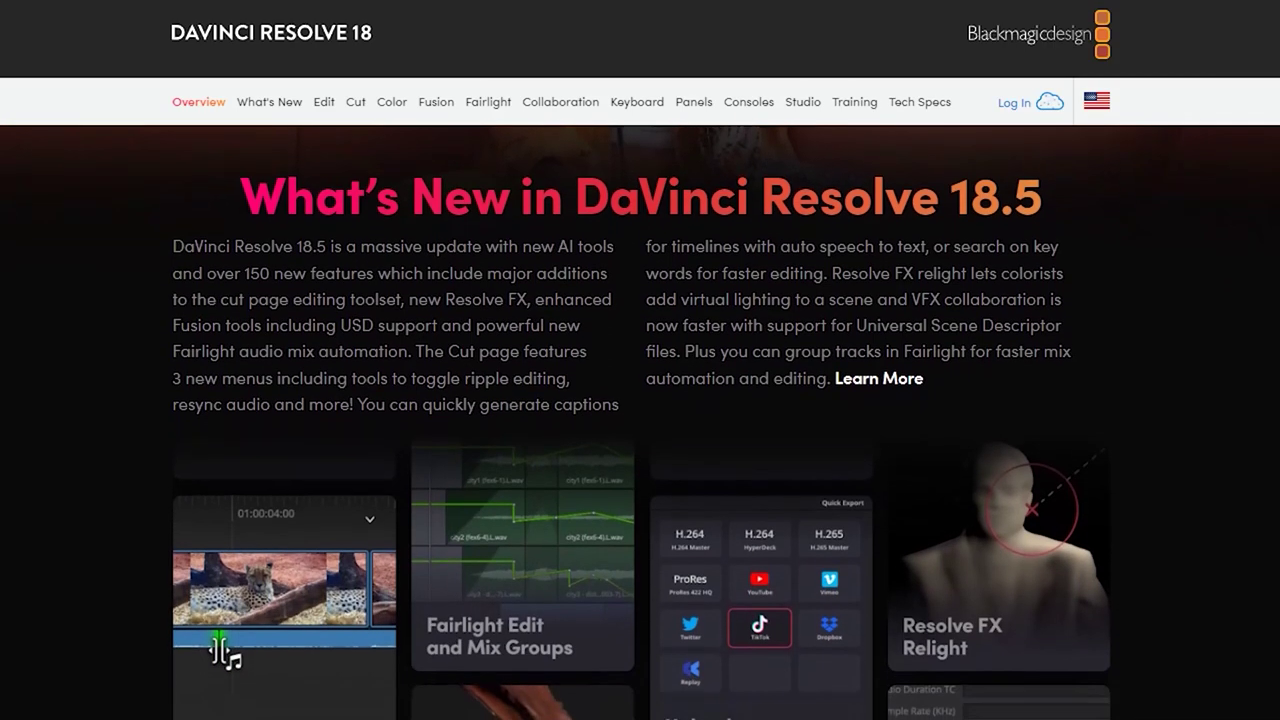
pyautogui.scroll(-2, 640, 420)
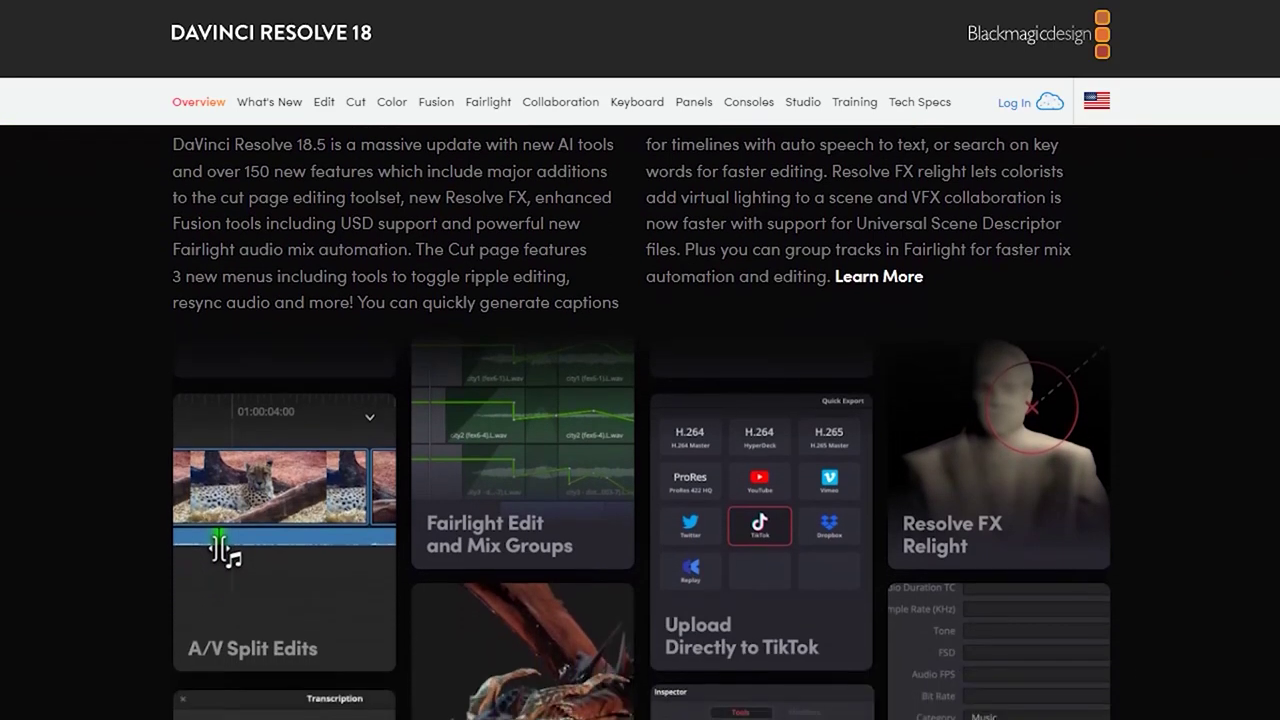
pyautogui.scroll(-2, 640, 420)
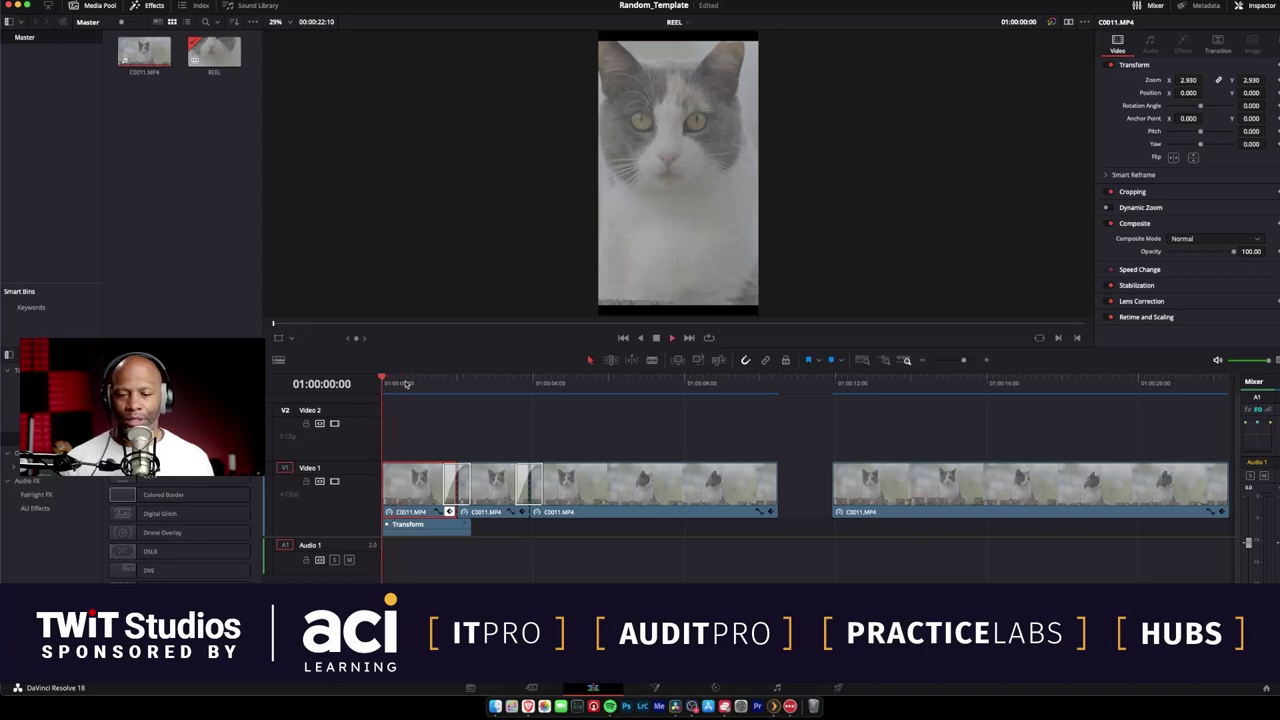
pyautogui.press('space')
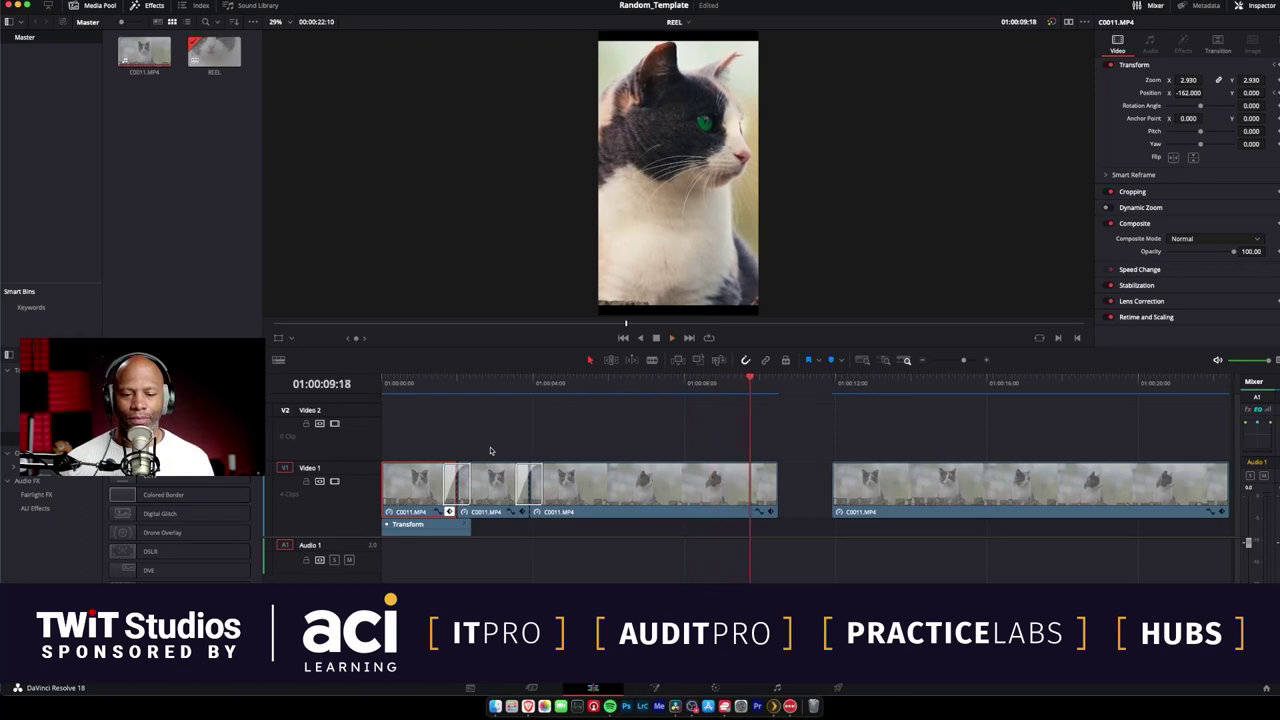
pyautogui.click(498, 390)
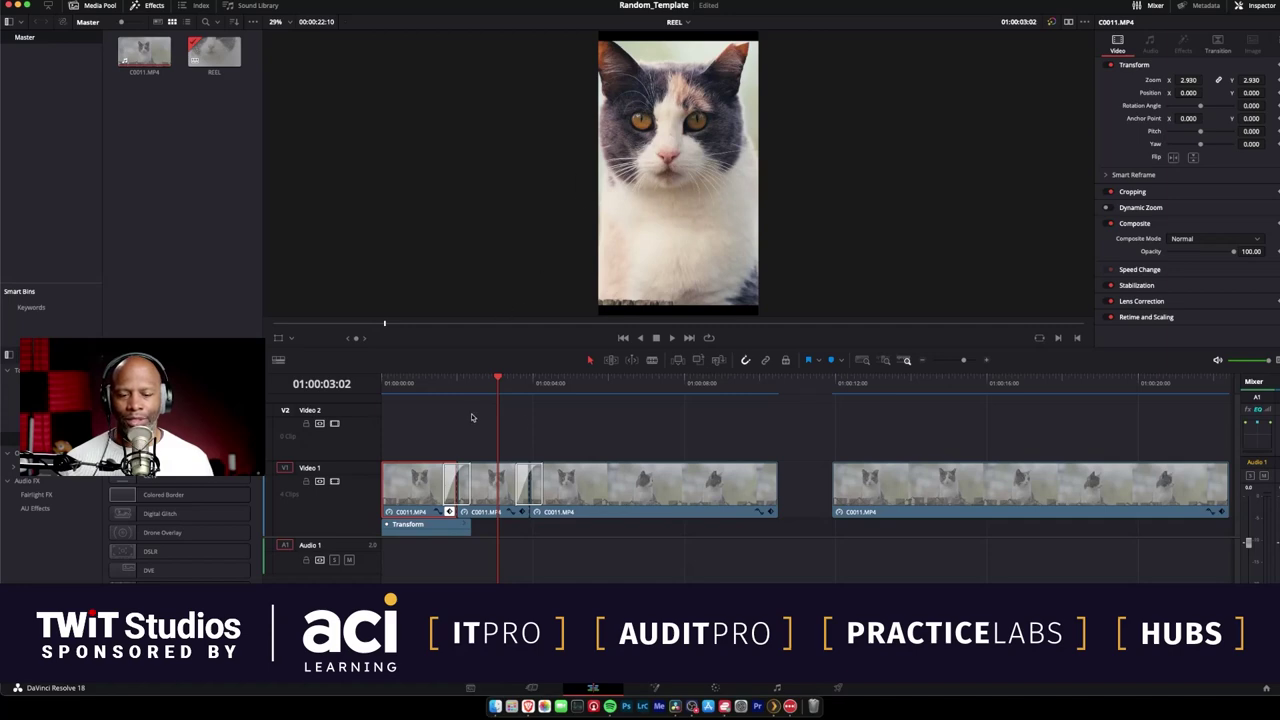
pyautogui.click(563, 390)
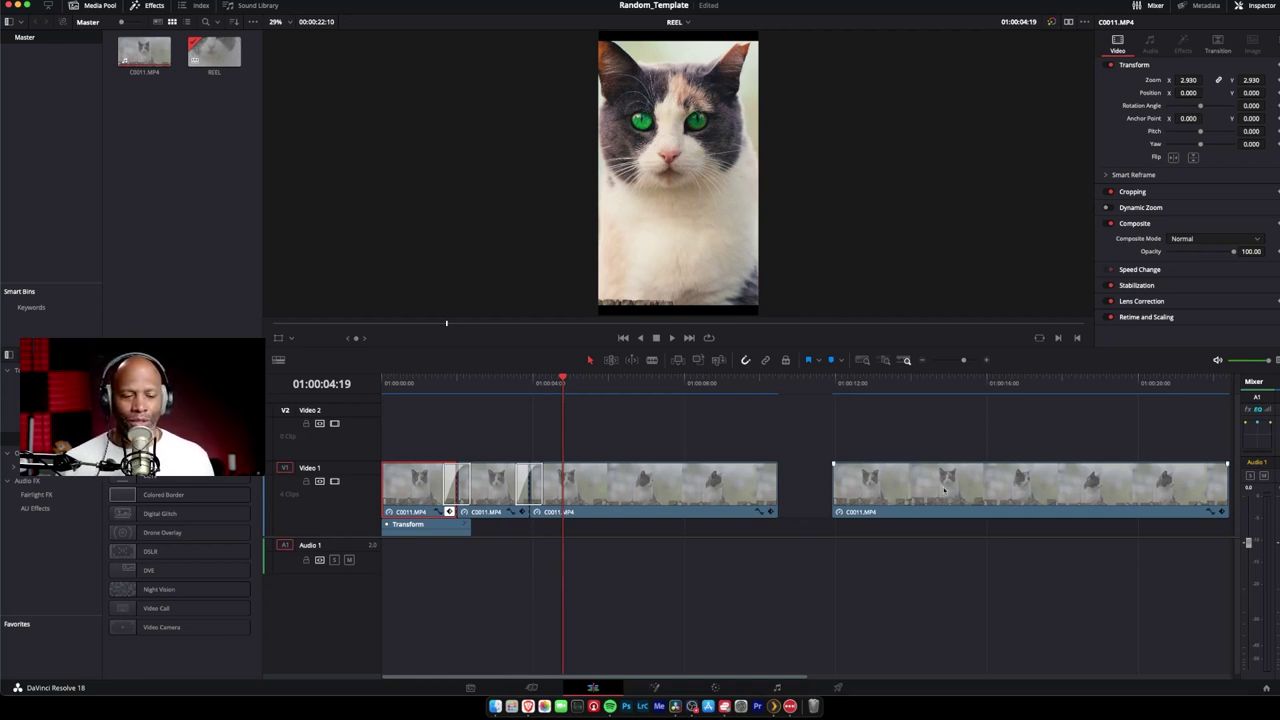
# Set an In point at the first frame of the second cat clip.
pyautogui.click(836, 390)
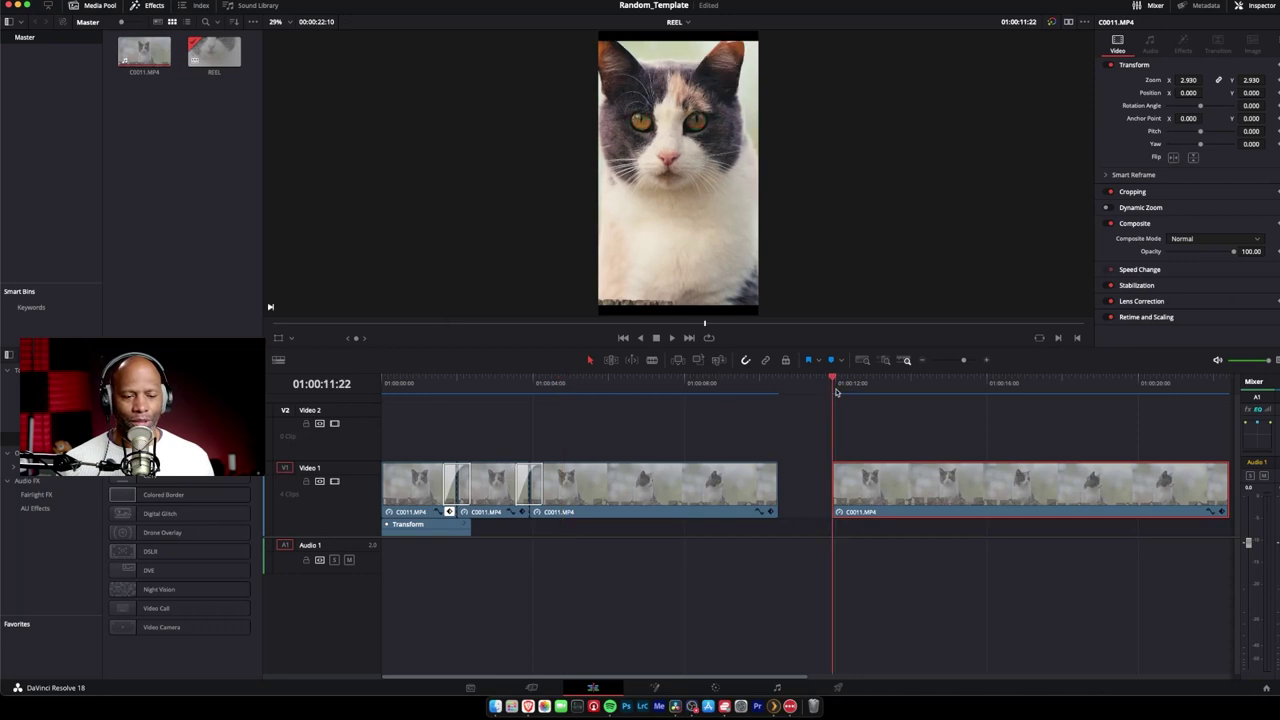
pyautogui.press('i')
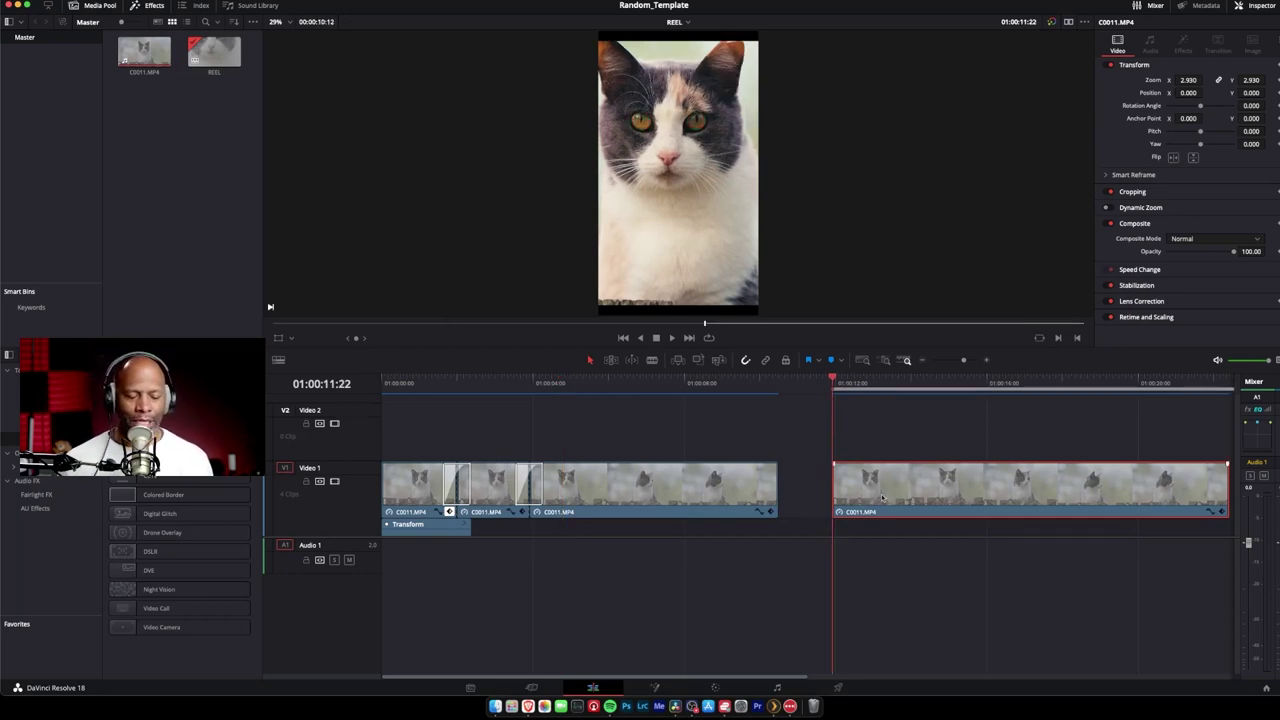
pyautogui.click(716, 688)
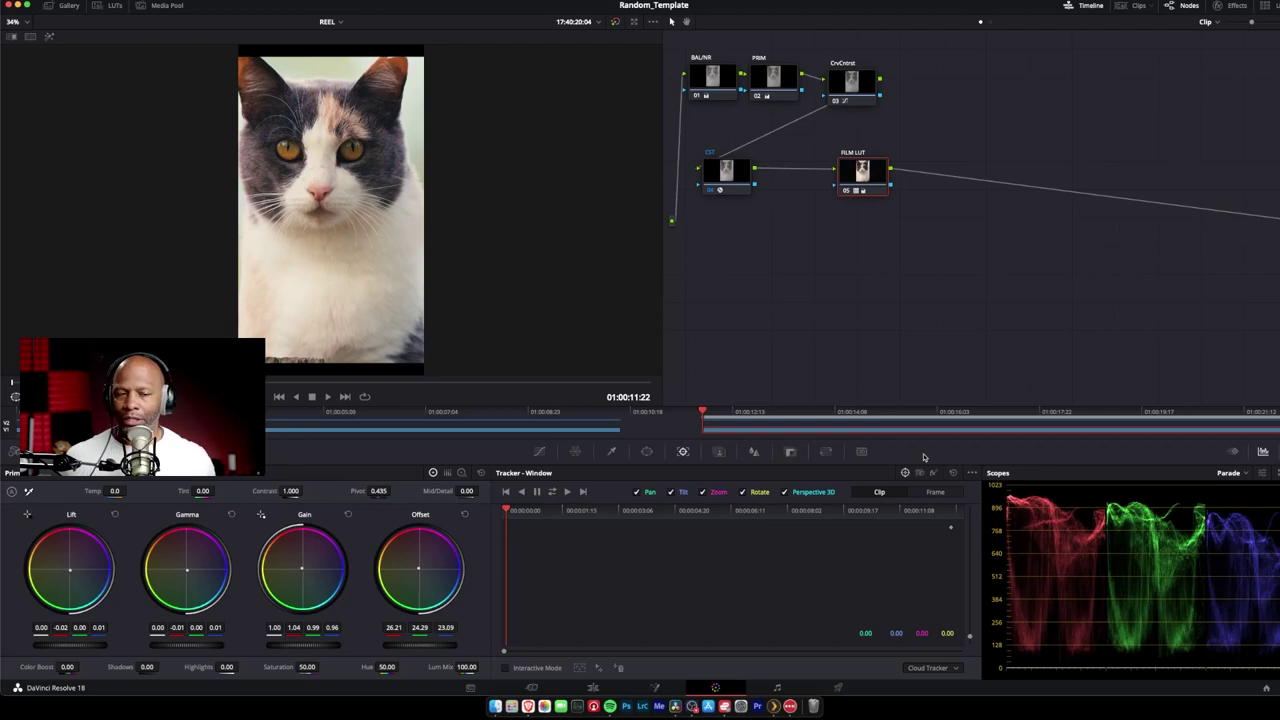
# Inspect the BAL/NR, PRIM, CrvCntrst and FILM LUT nodes, then re-enable all nodes with Shift+D.
pyautogui.scroll(2, 940, 325)
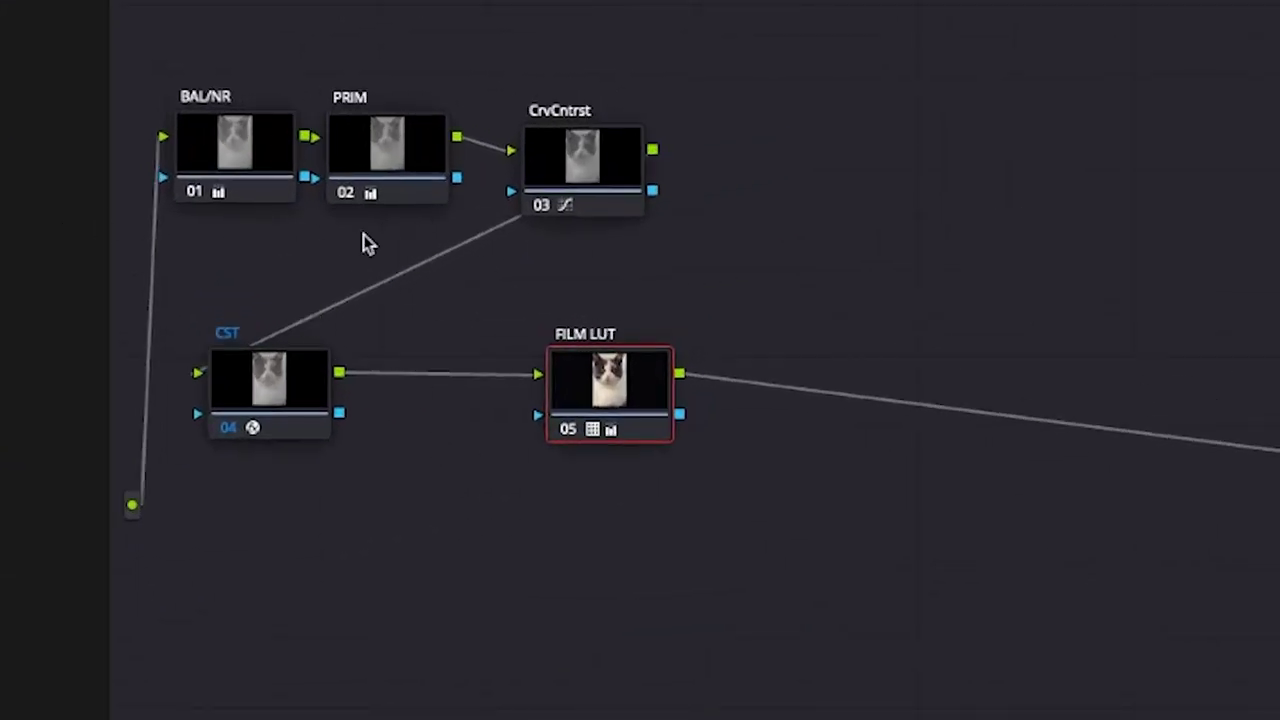
pyautogui.click(243, 148)
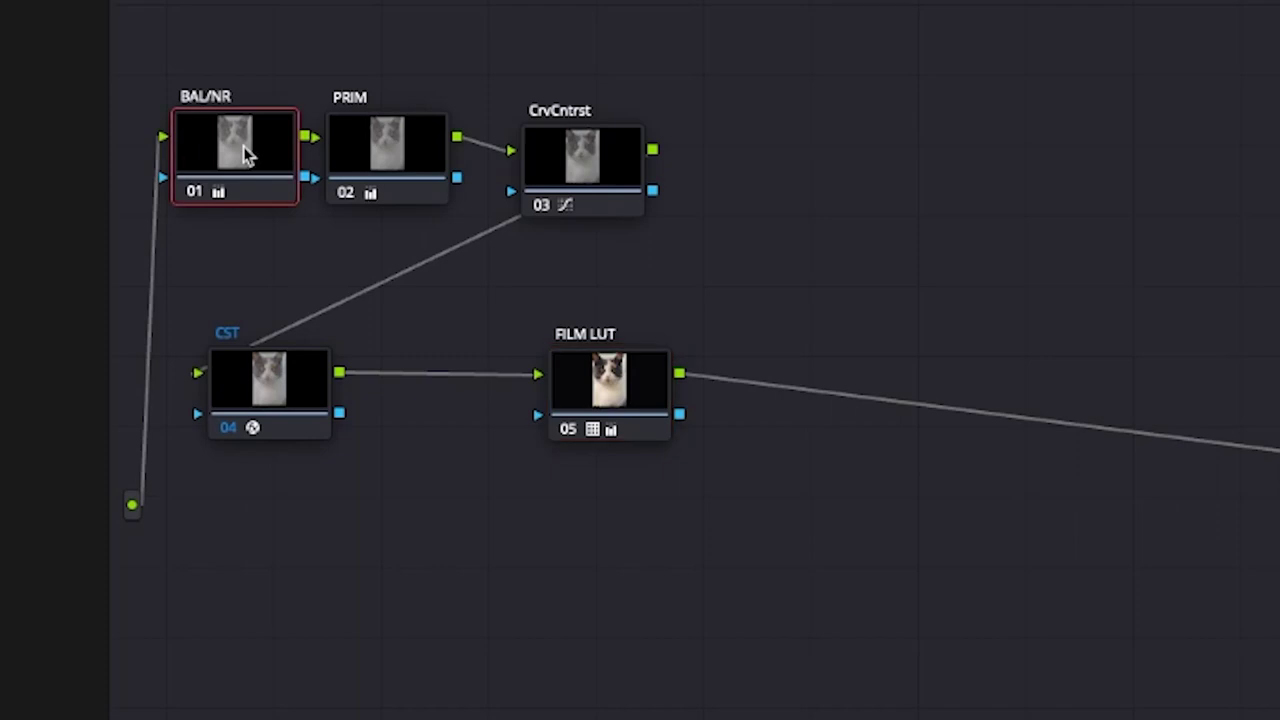
pyautogui.click(430, 163)
pyautogui.click(606, 170)
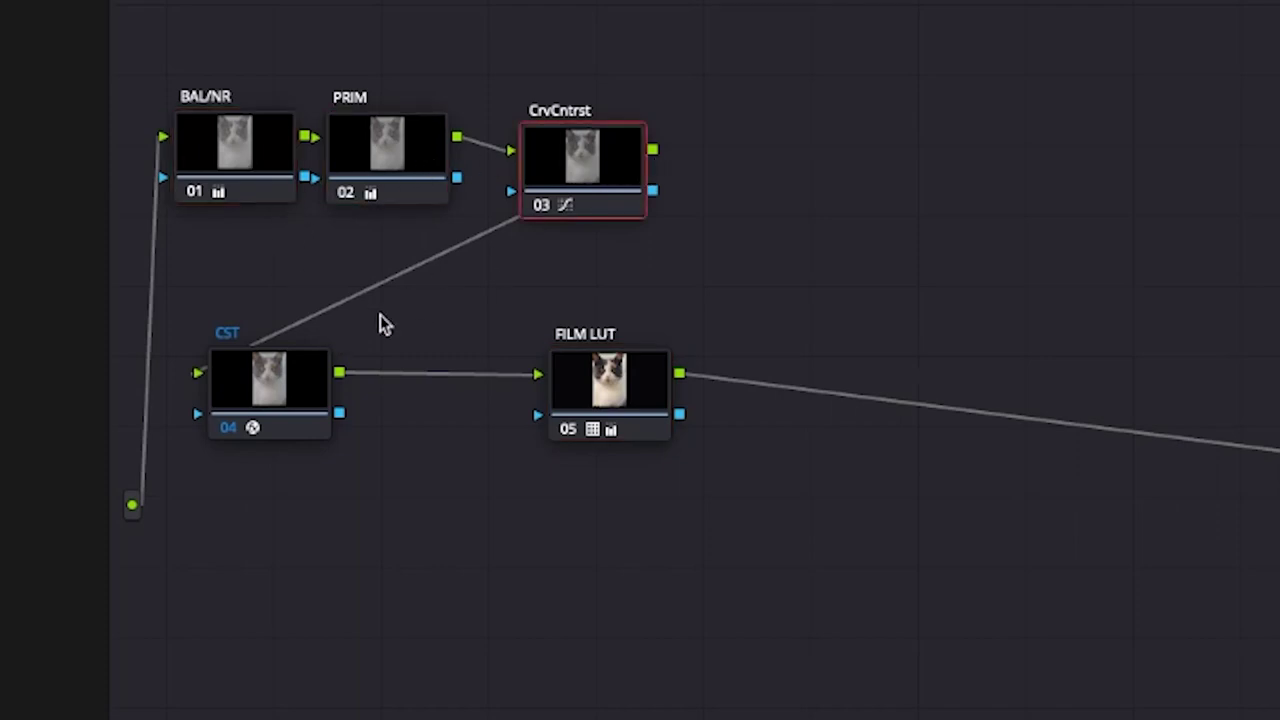
pyautogui.click(622, 404)
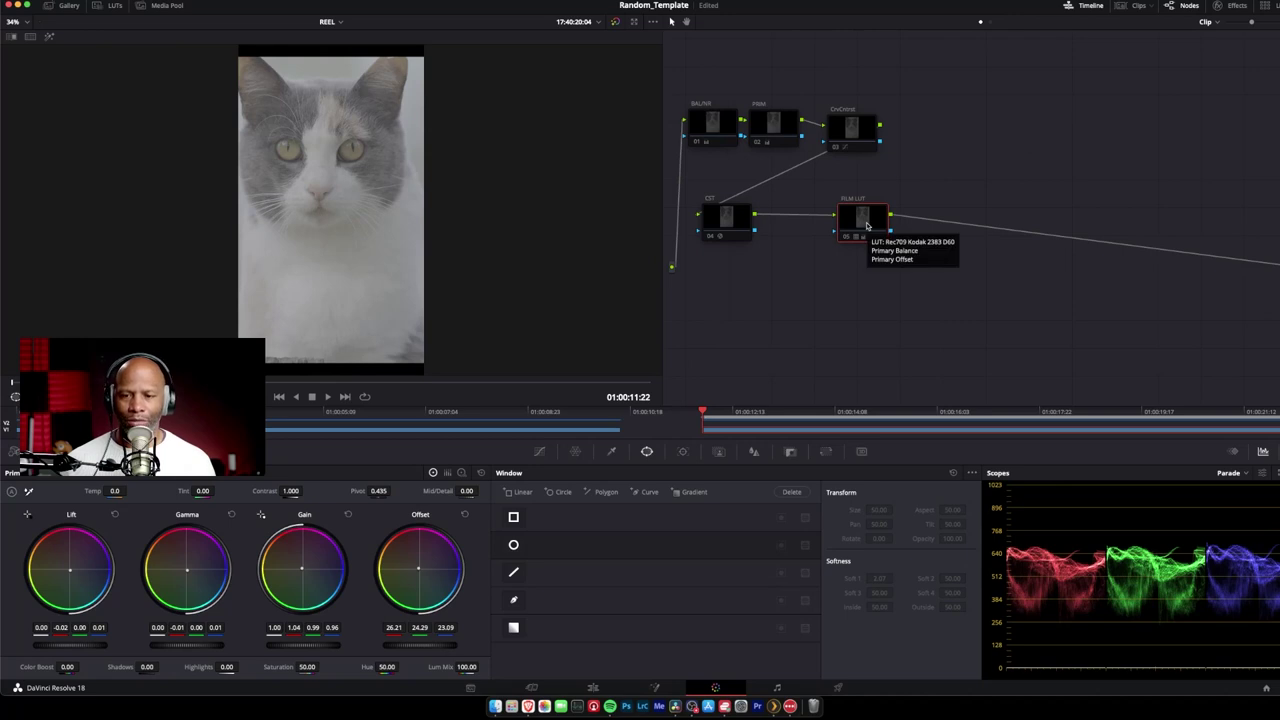
pyautogui.hotkey('shift', 'd')
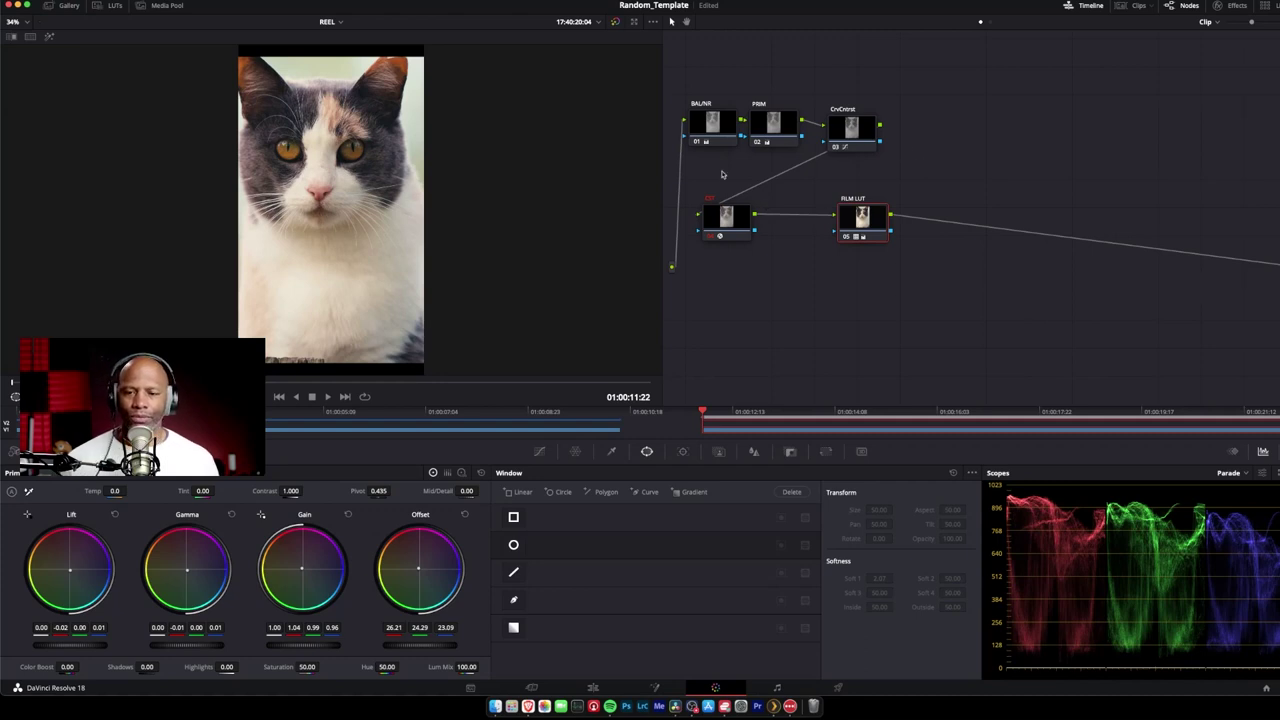
pyautogui.moveTo(707, 413); pyautogui.dragTo(849, 407)
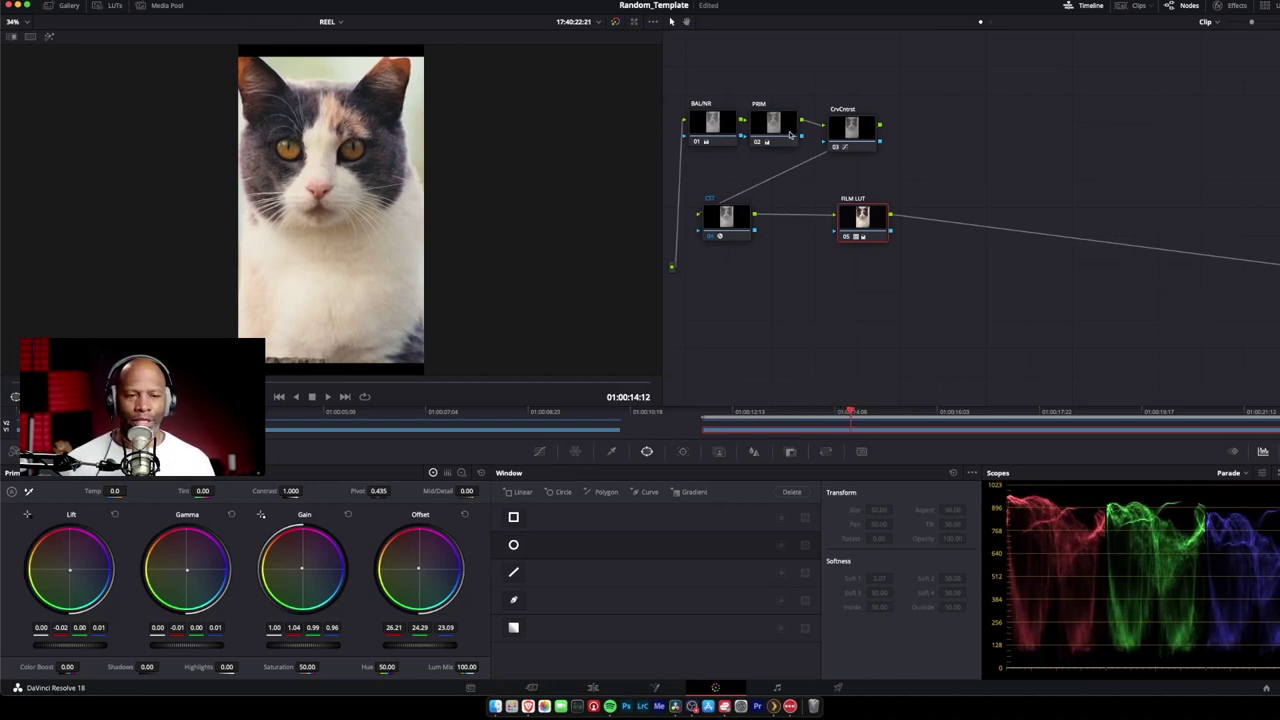
# Tidy the node graph by repositioning the CrvCntrst and BAL/NR nodes, then review FILM LUT.
pyautogui.moveTo(790, 133); pyautogui.dragTo(849, 127)
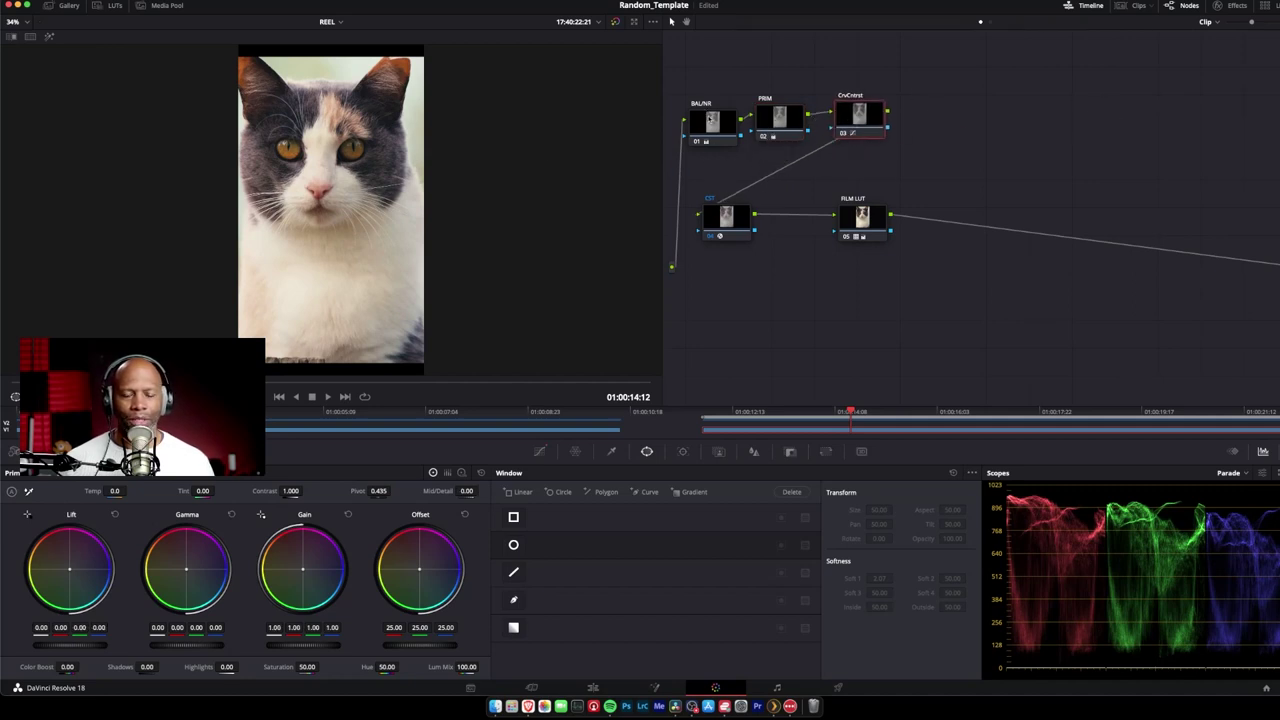
pyautogui.click(712, 131)
pyautogui.moveTo(712, 131); pyautogui.dragTo(707, 125)
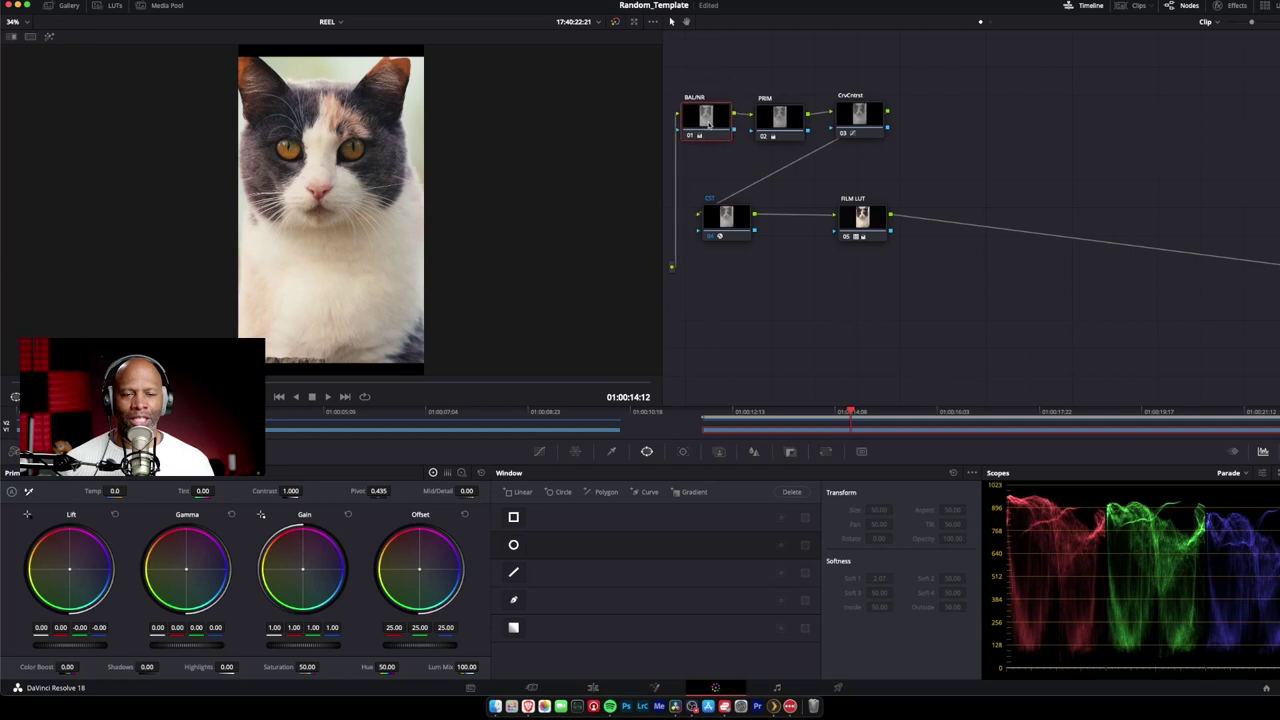
pyautogui.click(787, 124)
pyautogui.click(876, 116)
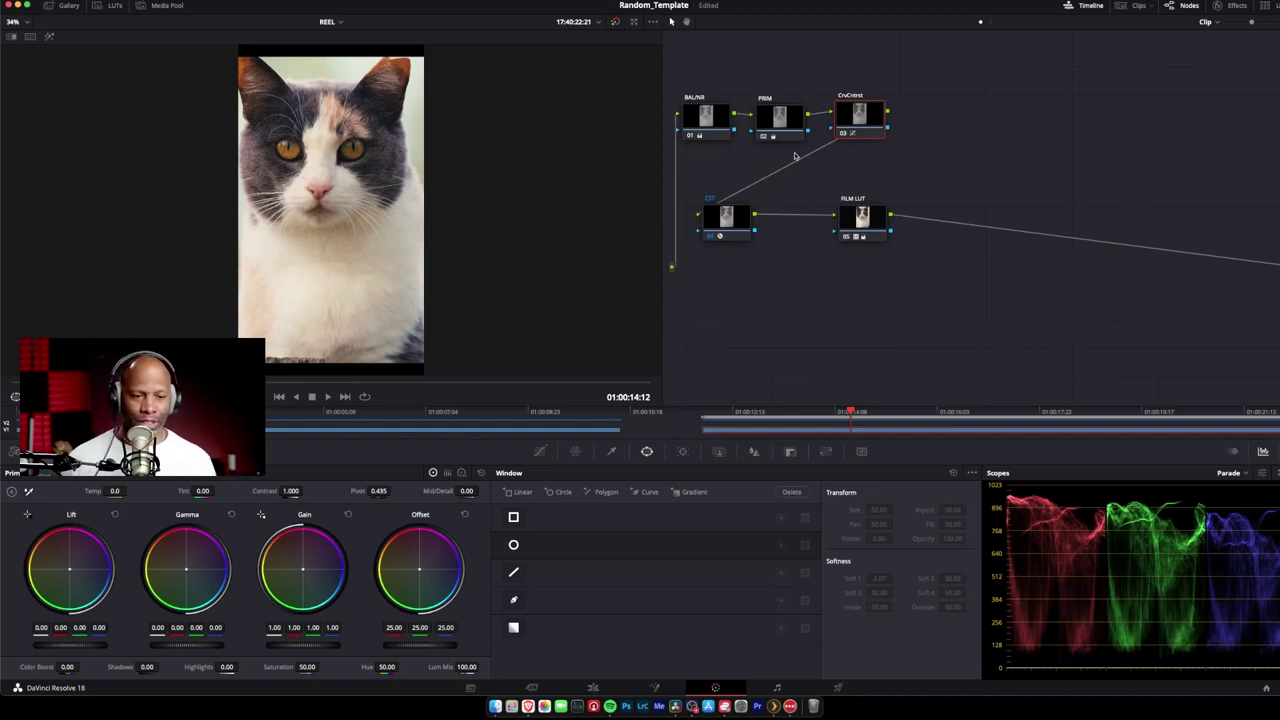
pyautogui.click(857, 228)
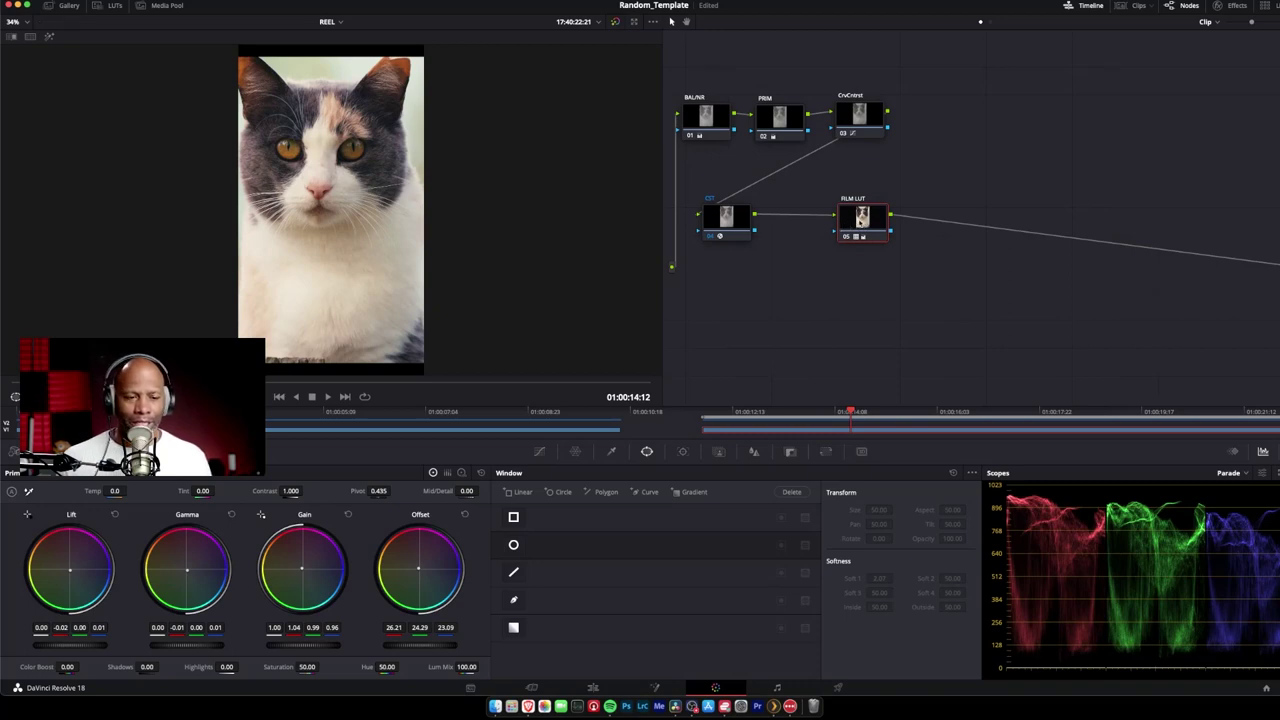
pyautogui.moveTo(853, 222)
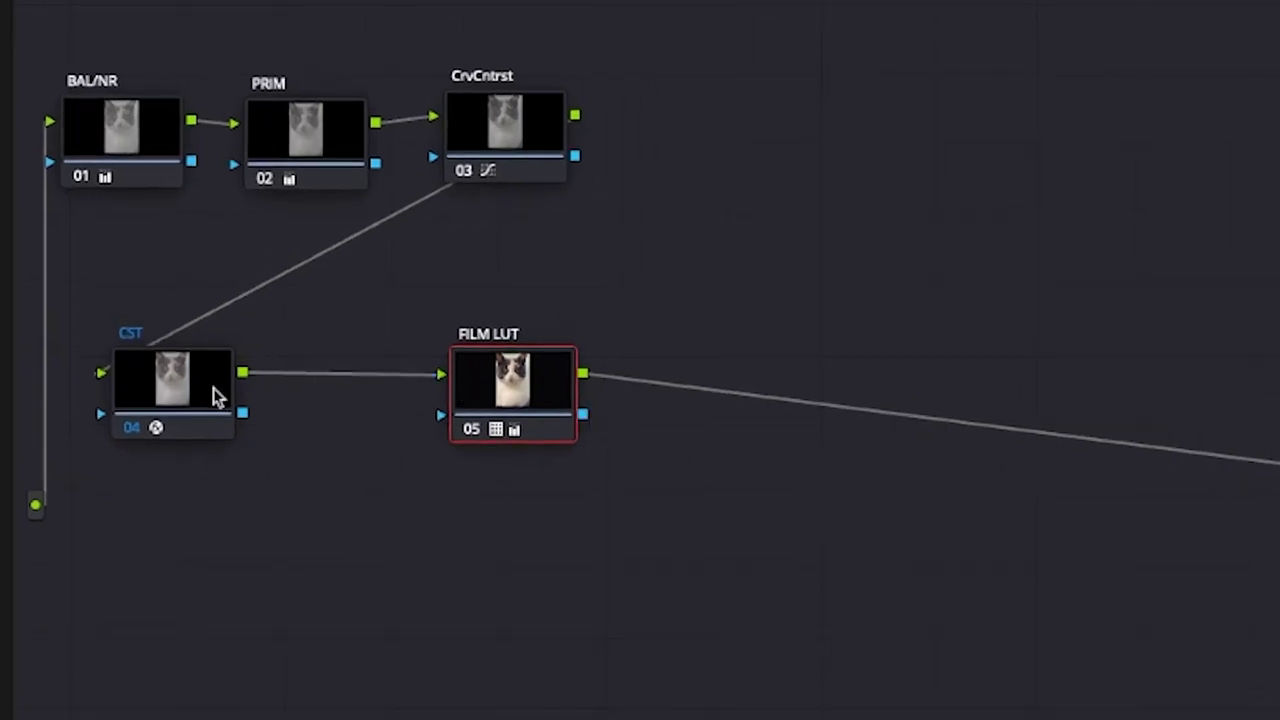
# Add a new serial node after CST and shift the FILM LUT node to the right.
pyautogui.click(168, 393)
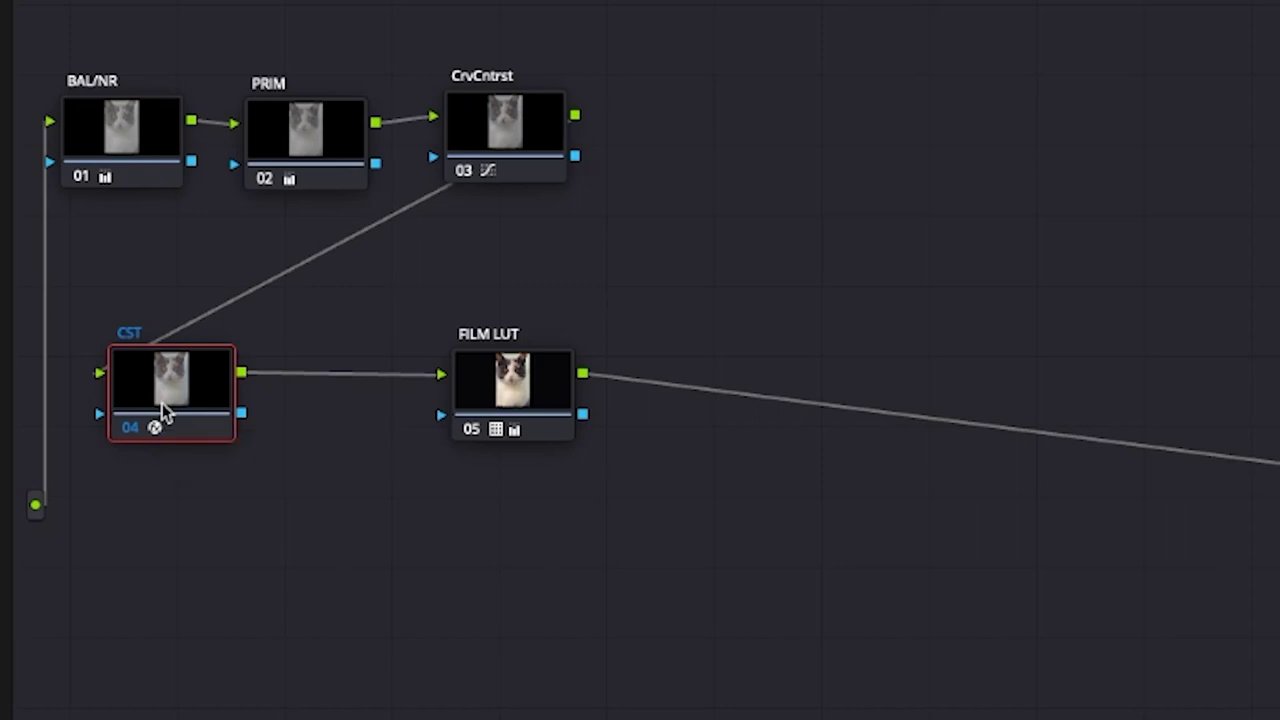
pyautogui.hotkey('alt', 's')
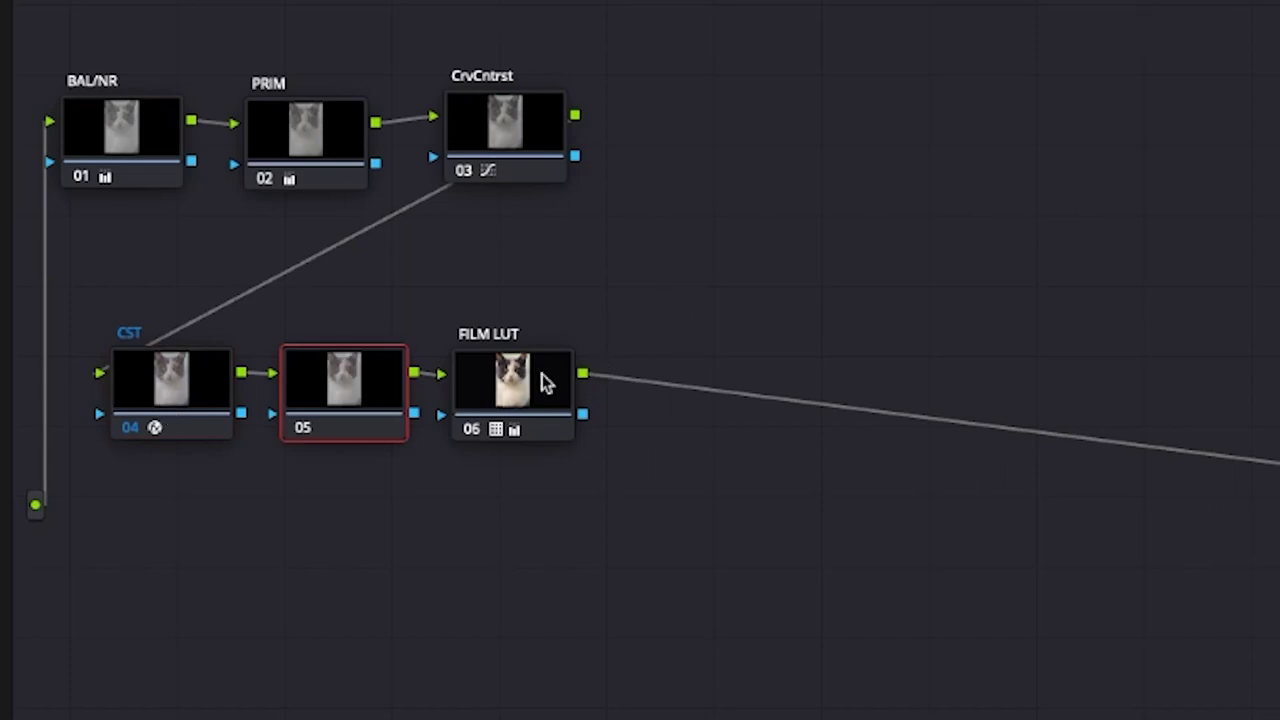
pyautogui.moveTo(528, 380); pyautogui.dragTo(614, 378)
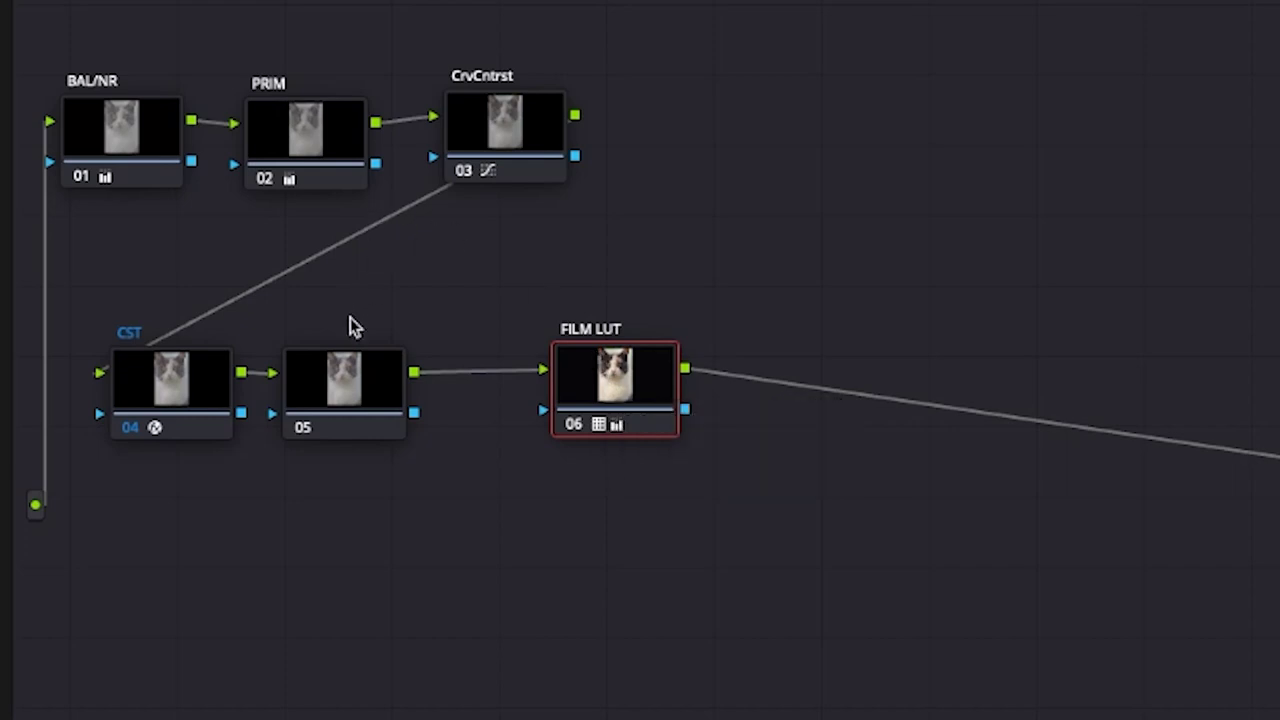
# Rename the new node 05 to 'EYES'.
pyautogui.click(334, 378)
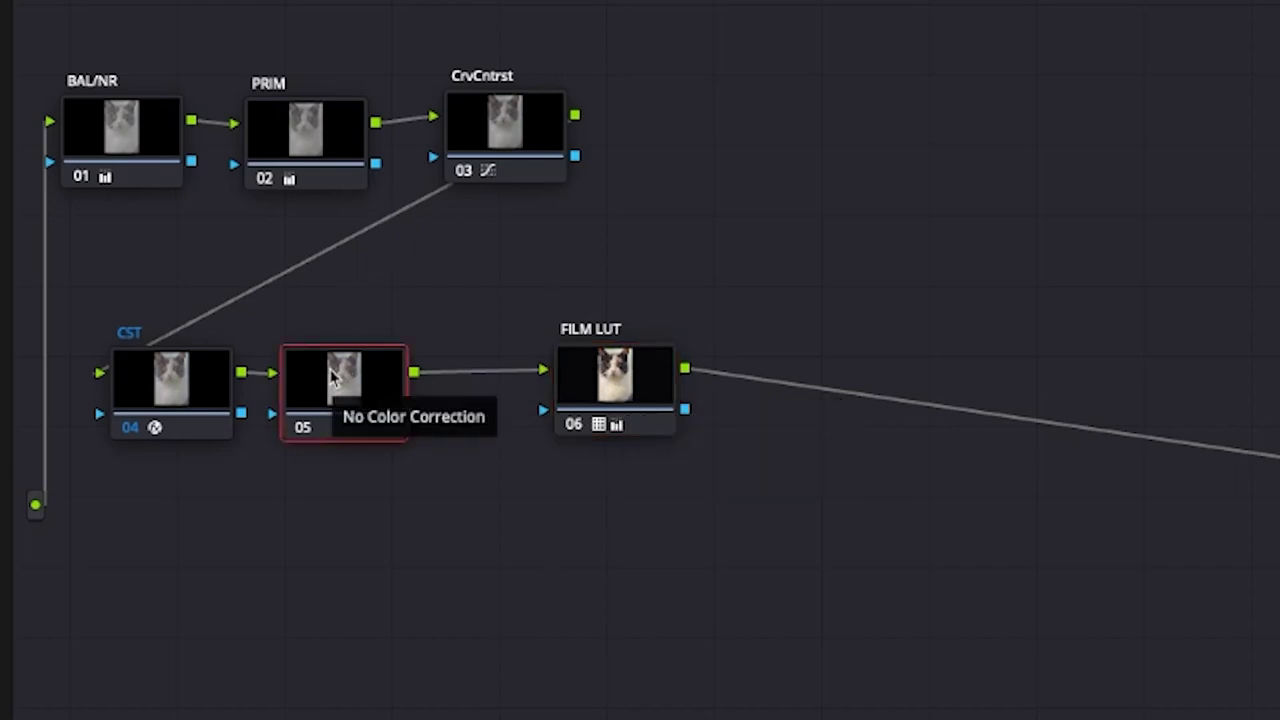
pyautogui.doubleClick(334, 378)
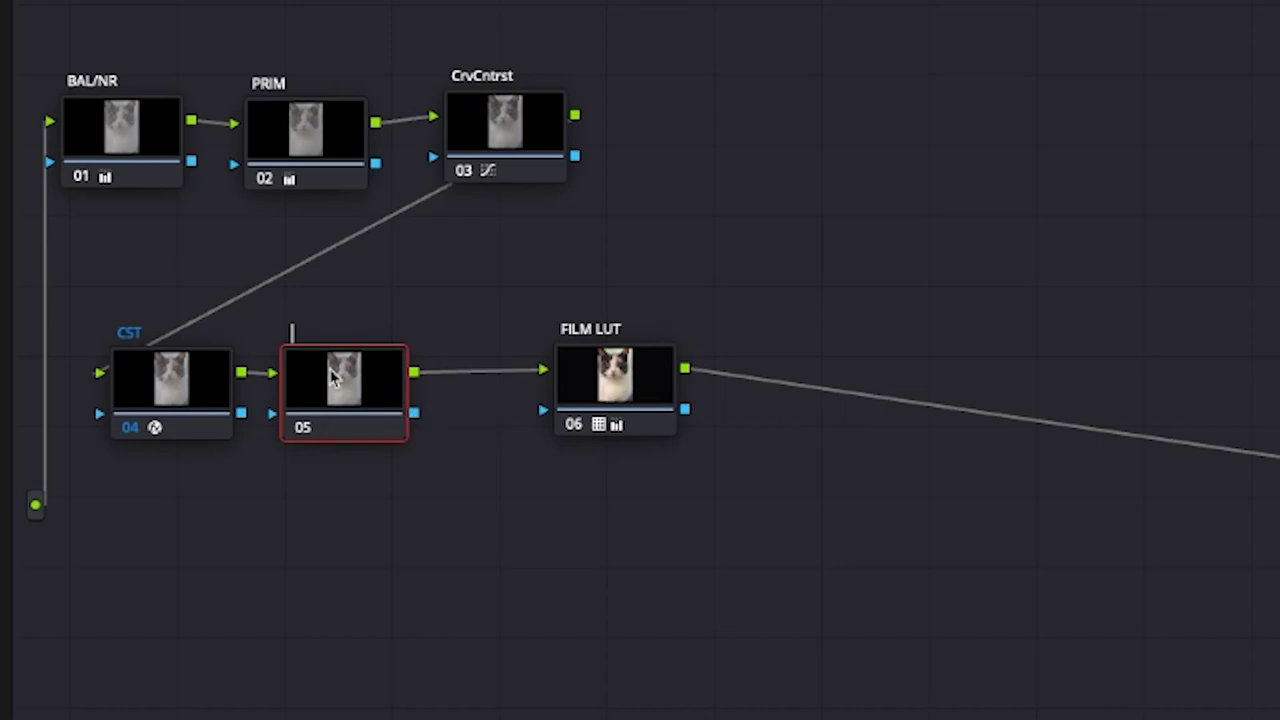
pyautogui.write('EYES')
pyautogui.press('Return')
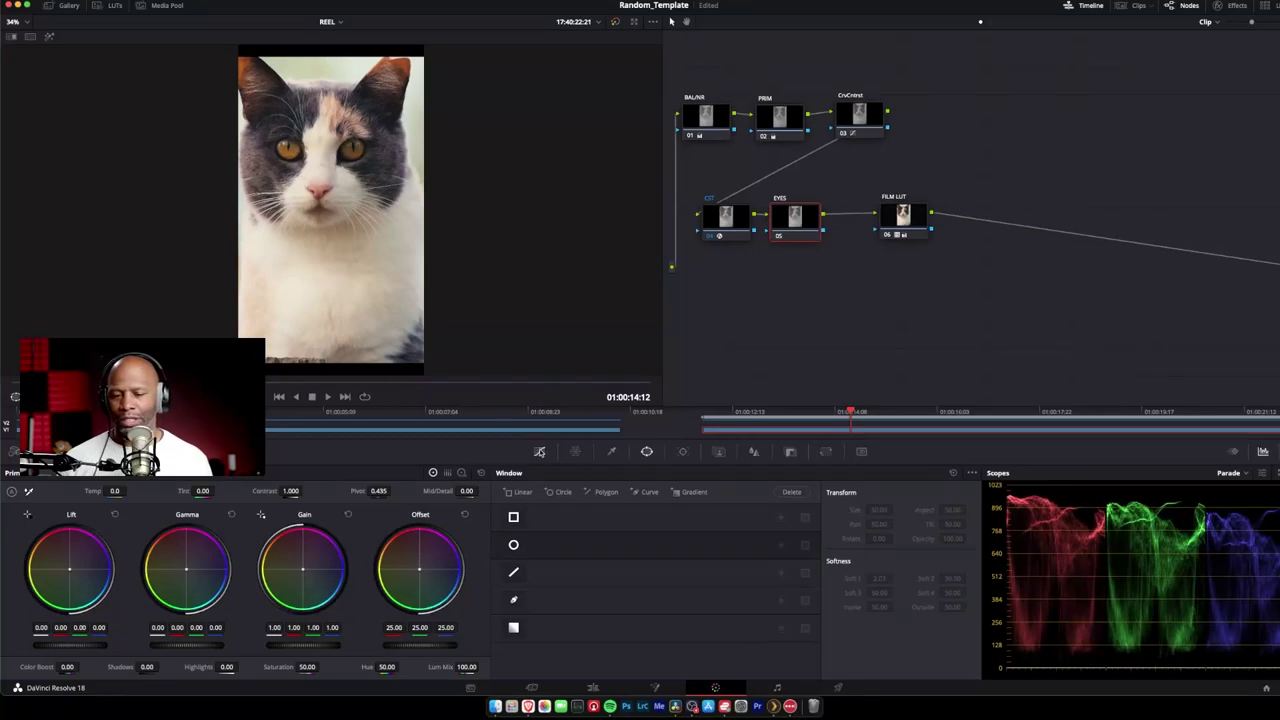
pyautogui.click(539, 451)
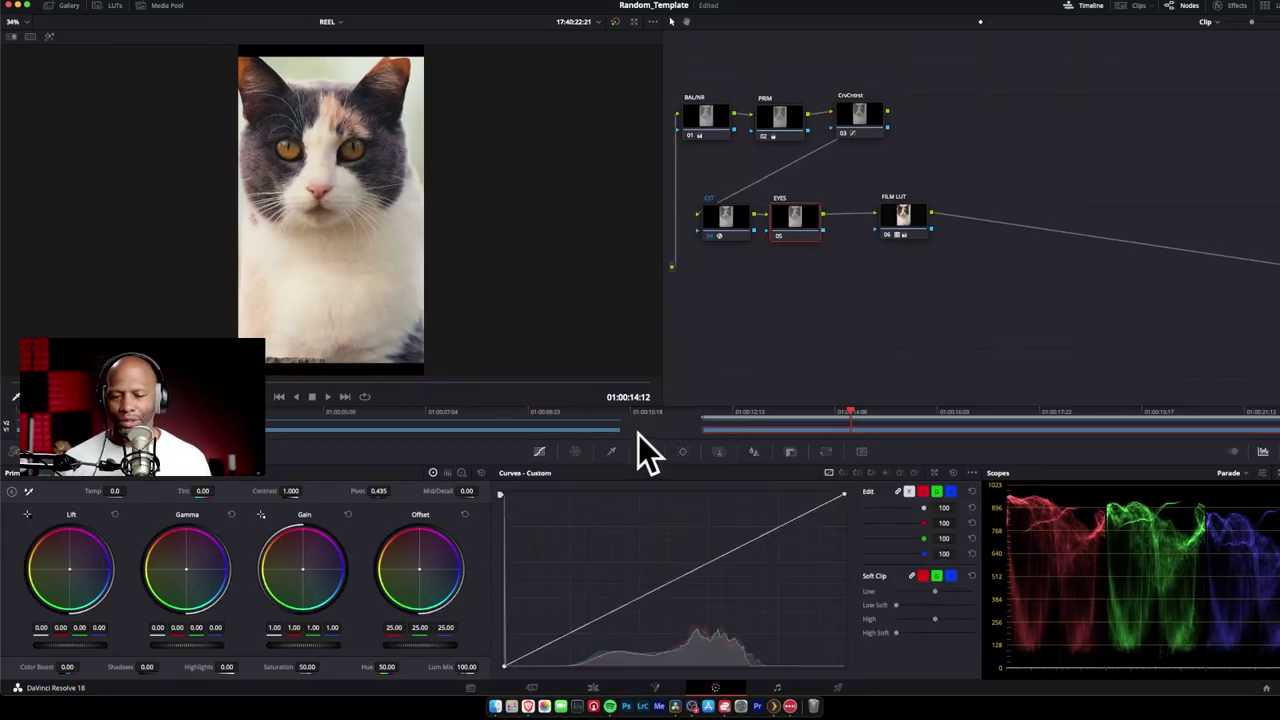
pyautogui.click(575, 451)
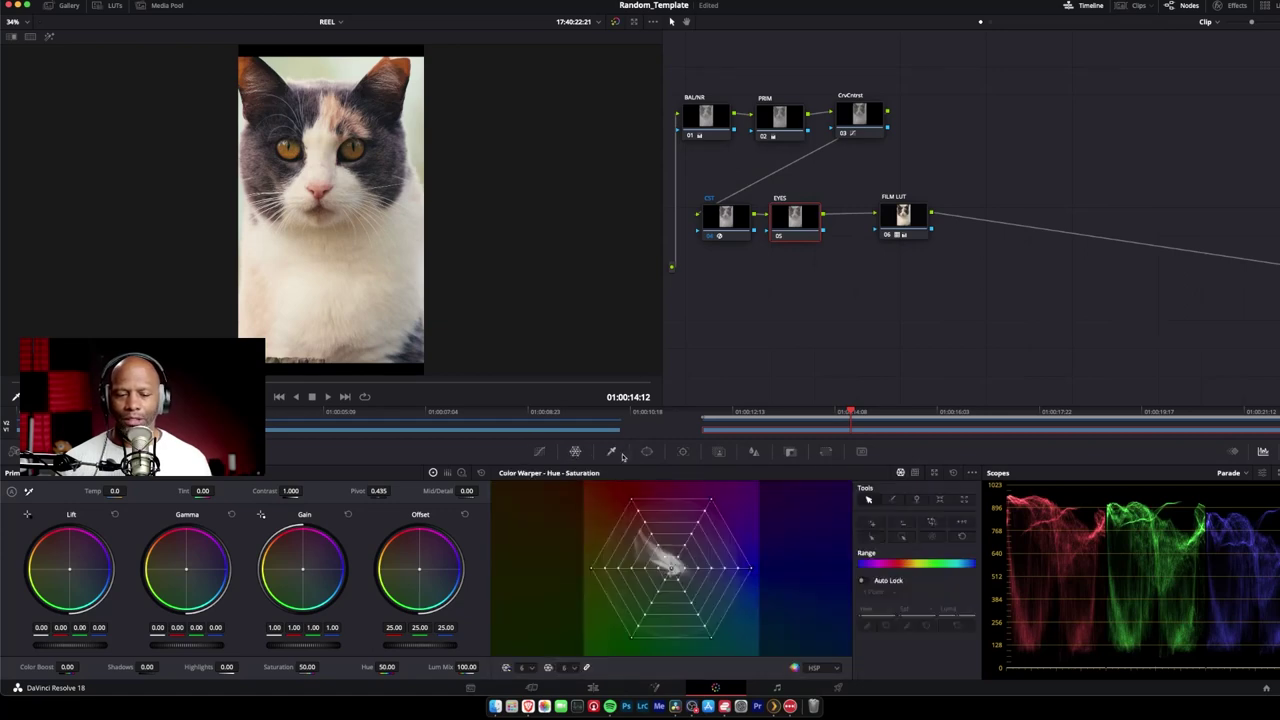
pyautogui.click(611, 451)
pyautogui.click(754, 451)
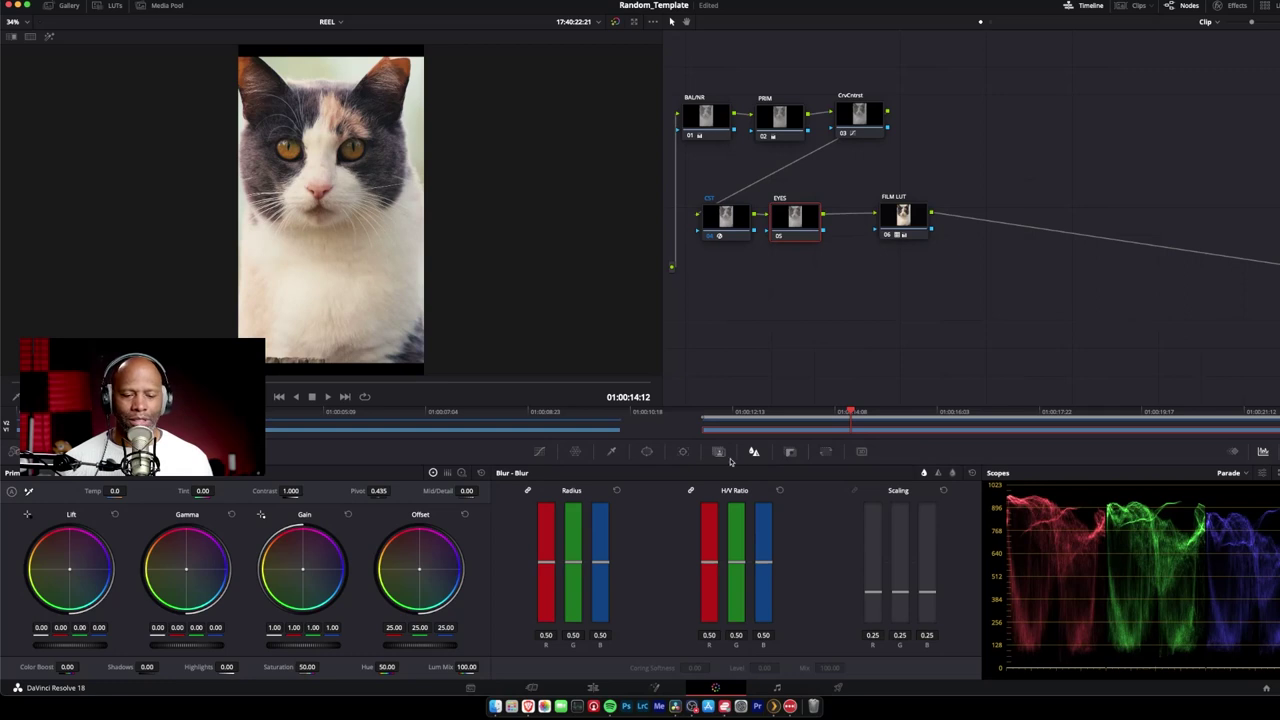
pyautogui.click(682, 452)
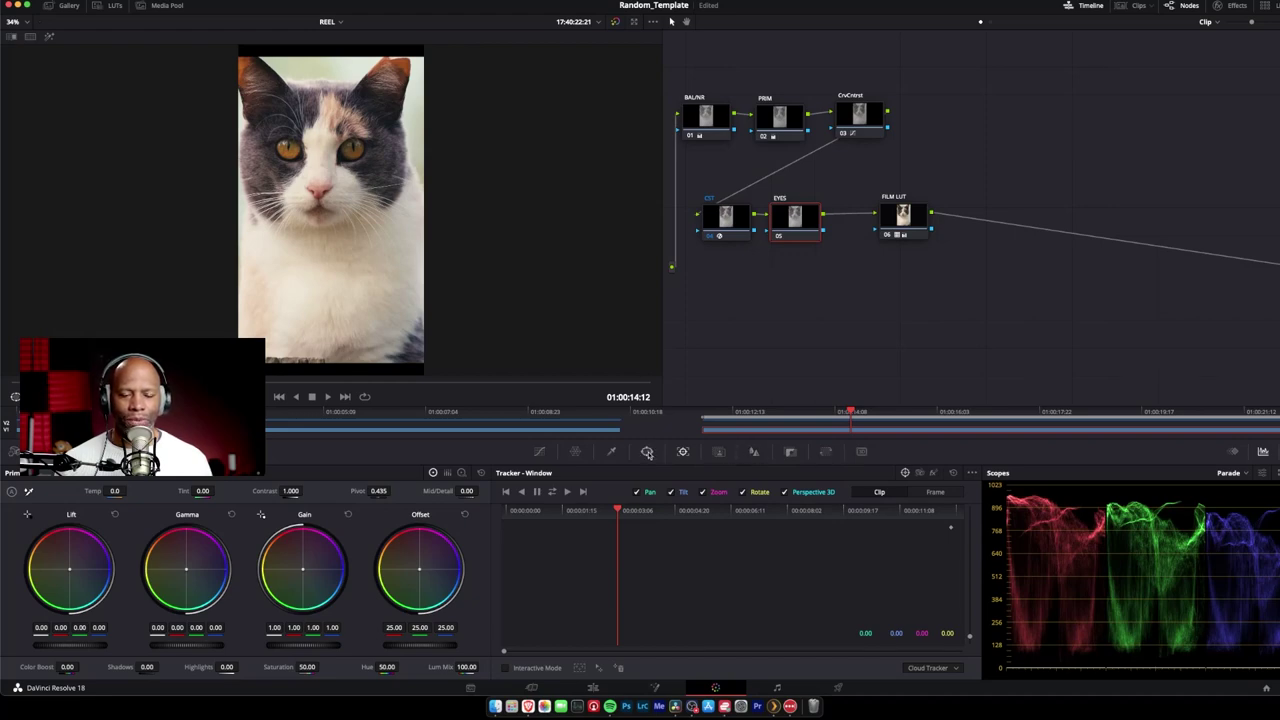
pyautogui.click(648, 452)
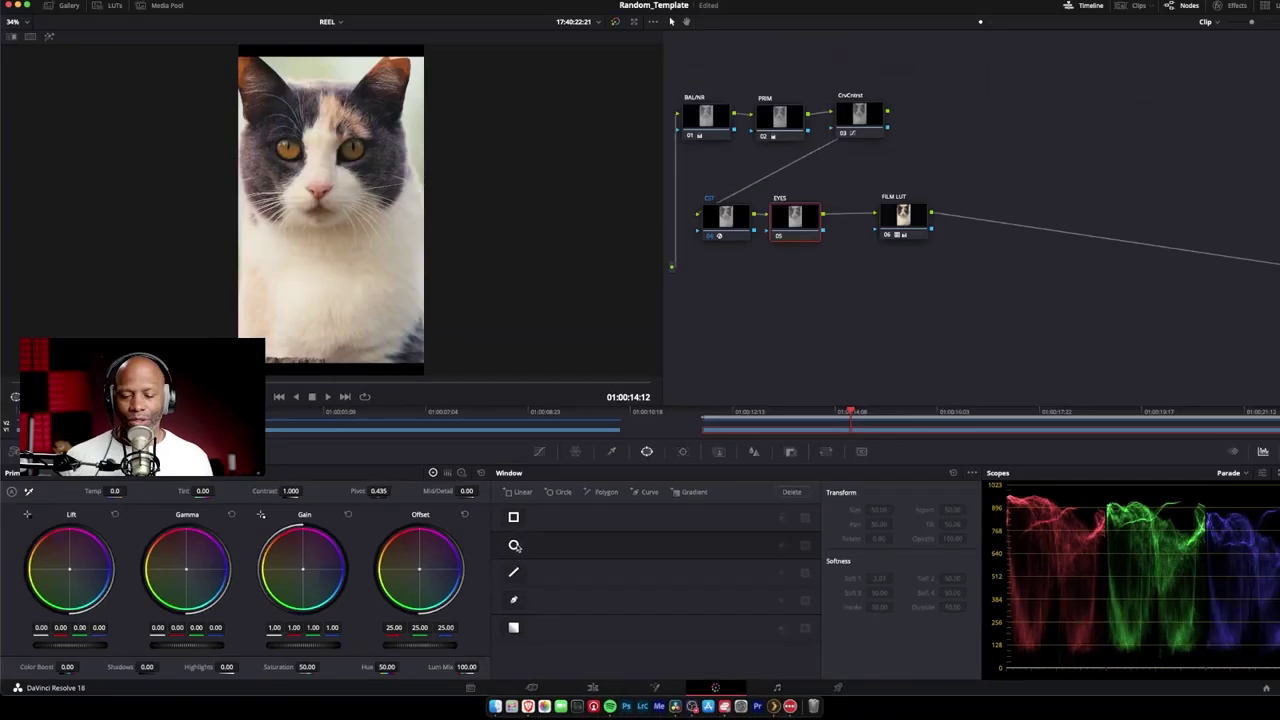
# Add a circle window on EYES over the cat's face, testing a magenta tint then resetting it.
pyautogui.click(514, 546)
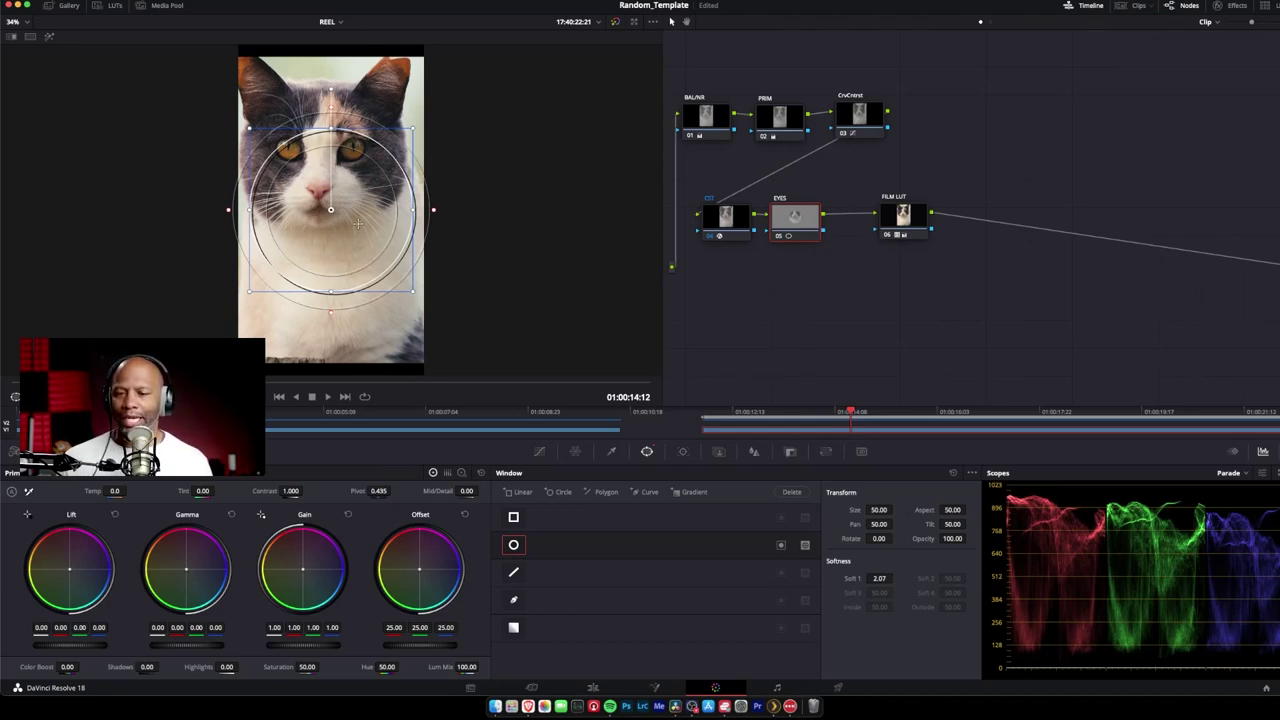
pyautogui.moveTo(358, 224); pyautogui.dragTo(356, 197)
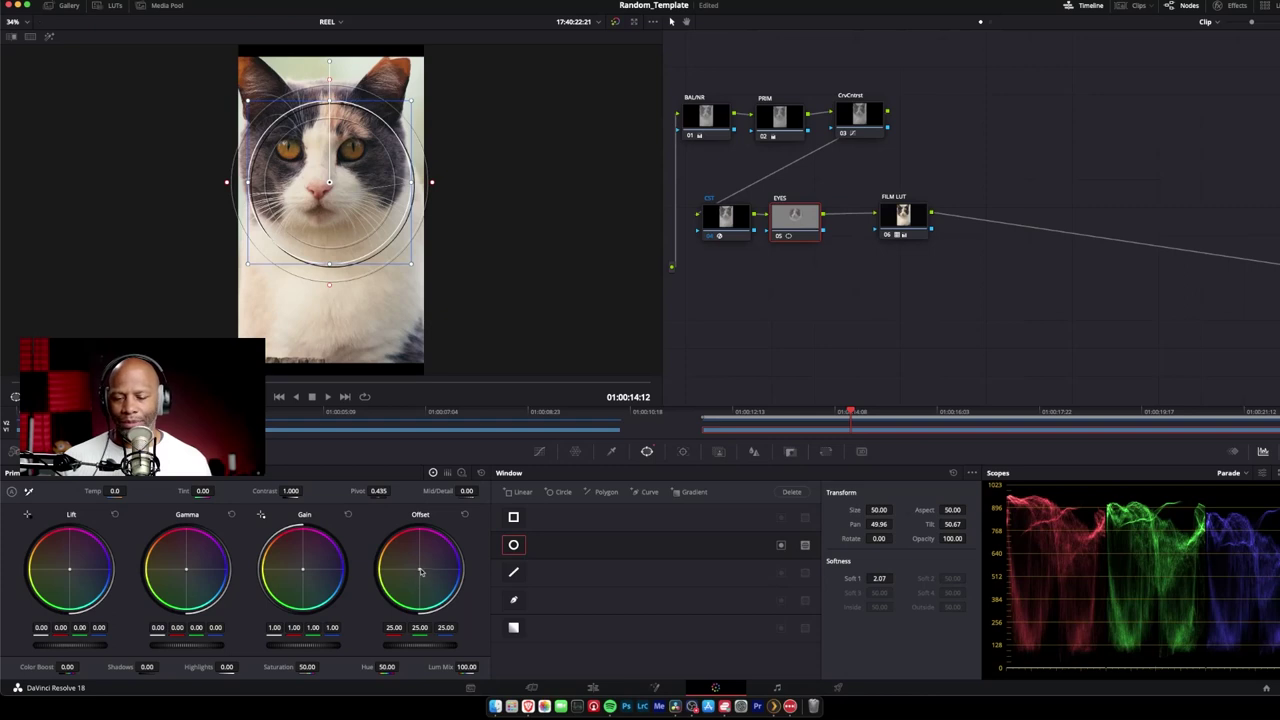
pyautogui.moveTo(420, 571); pyautogui.dragTo(427, 563)
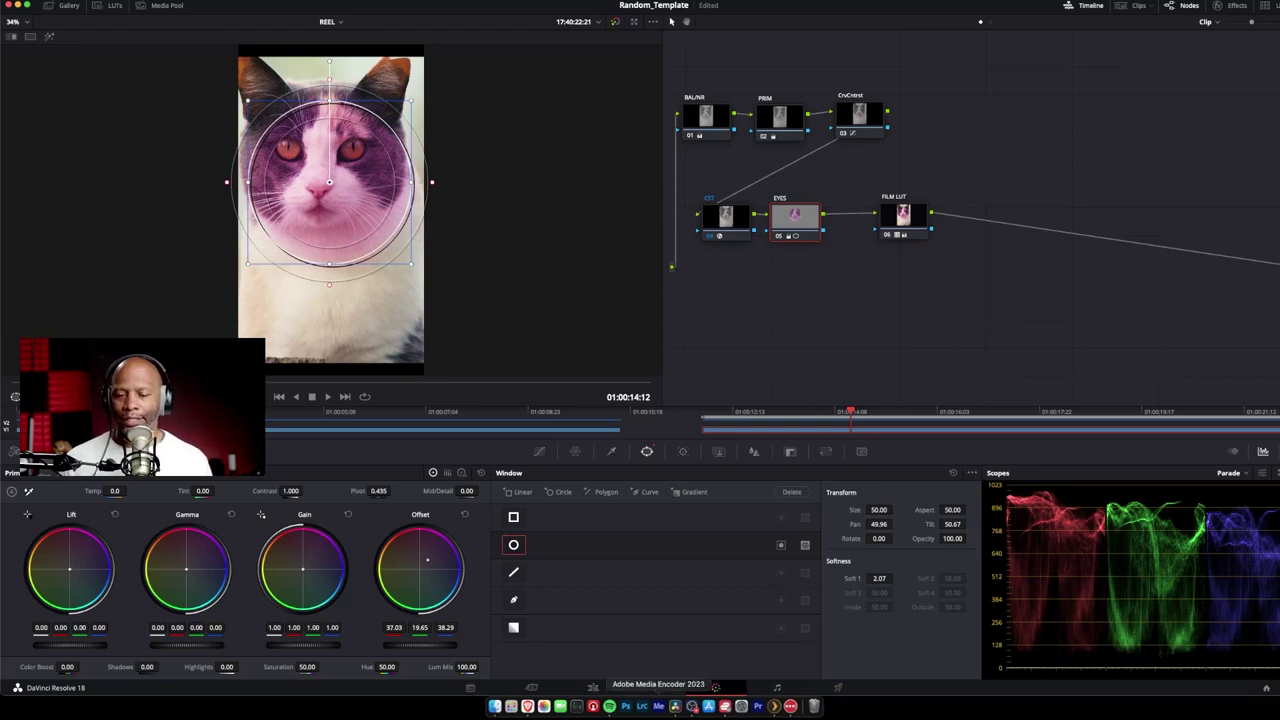
pyautogui.click(464, 515)
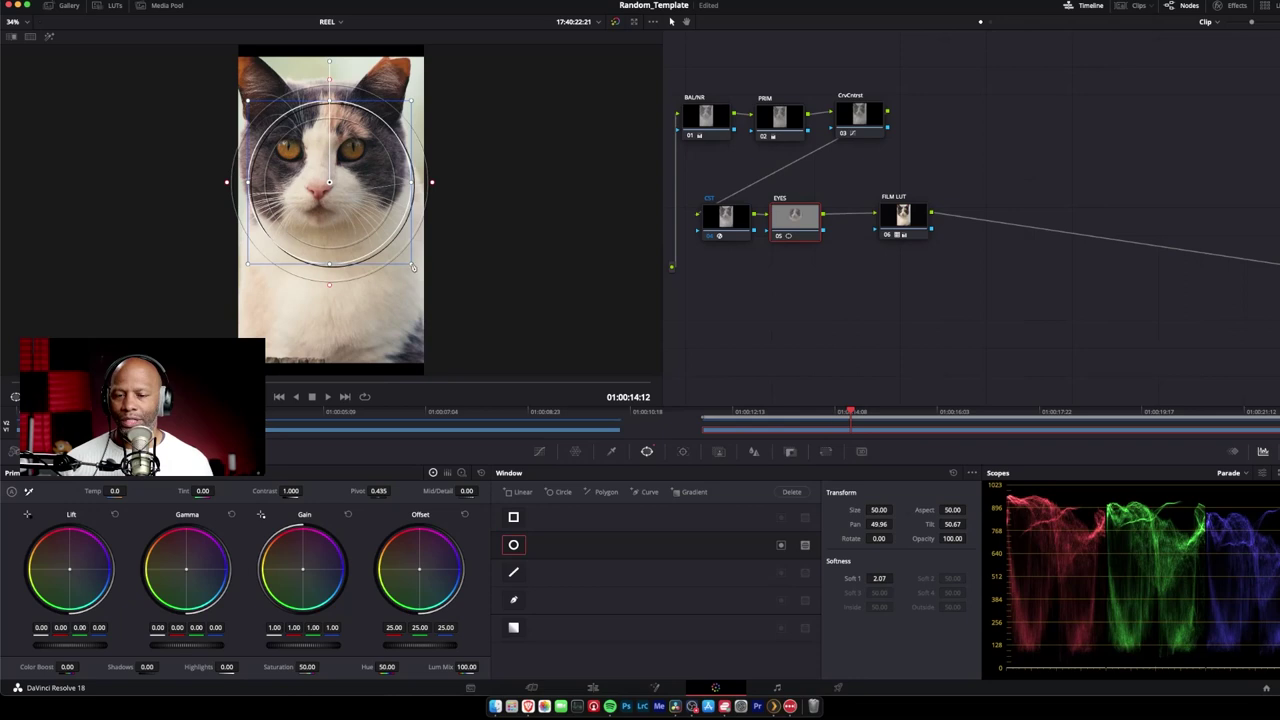
# Shrink and widen the circle to fit one eye, with edge softness at 1.49.
pyautogui.moveTo(415, 270); pyautogui.dragTo(368, 220)
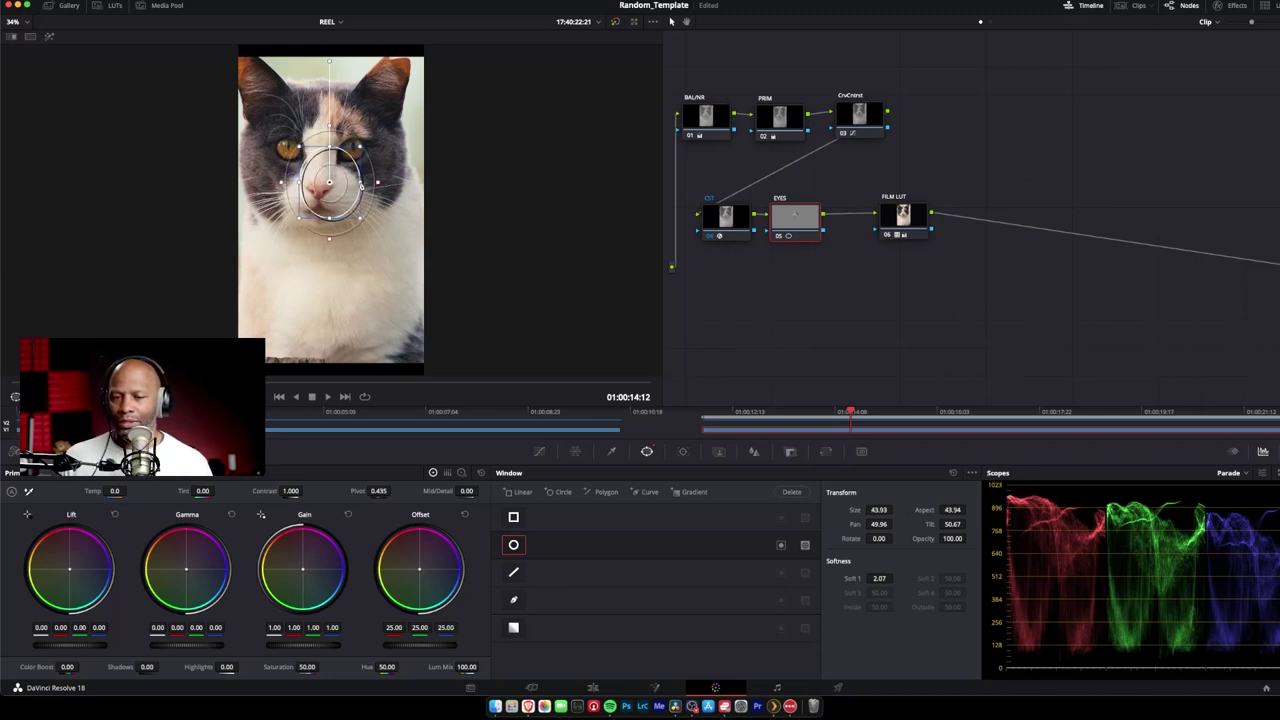
pyautogui.moveTo(367, 186); pyautogui.dragTo(384, 234)
pyautogui.moveTo(410, 185); pyautogui.dragTo(389, 187)
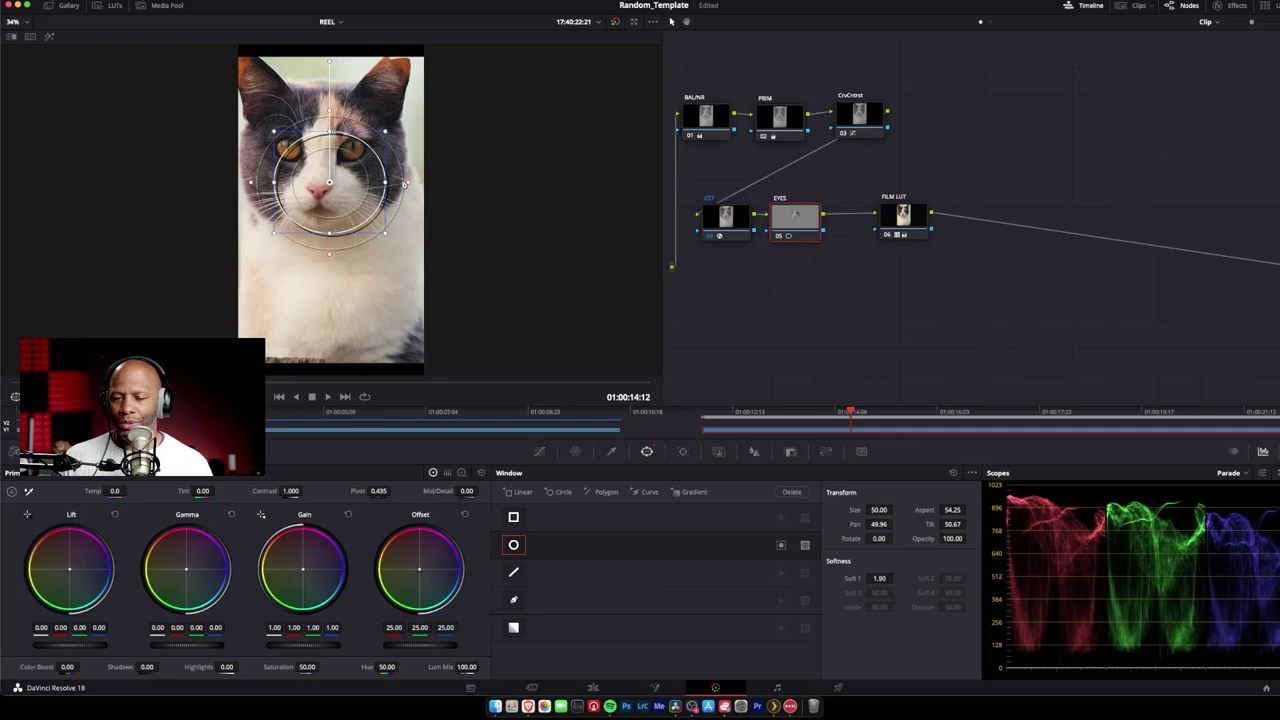
pyautogui.moveTo(408, 184); pyautogui.dragTo(411, 183)
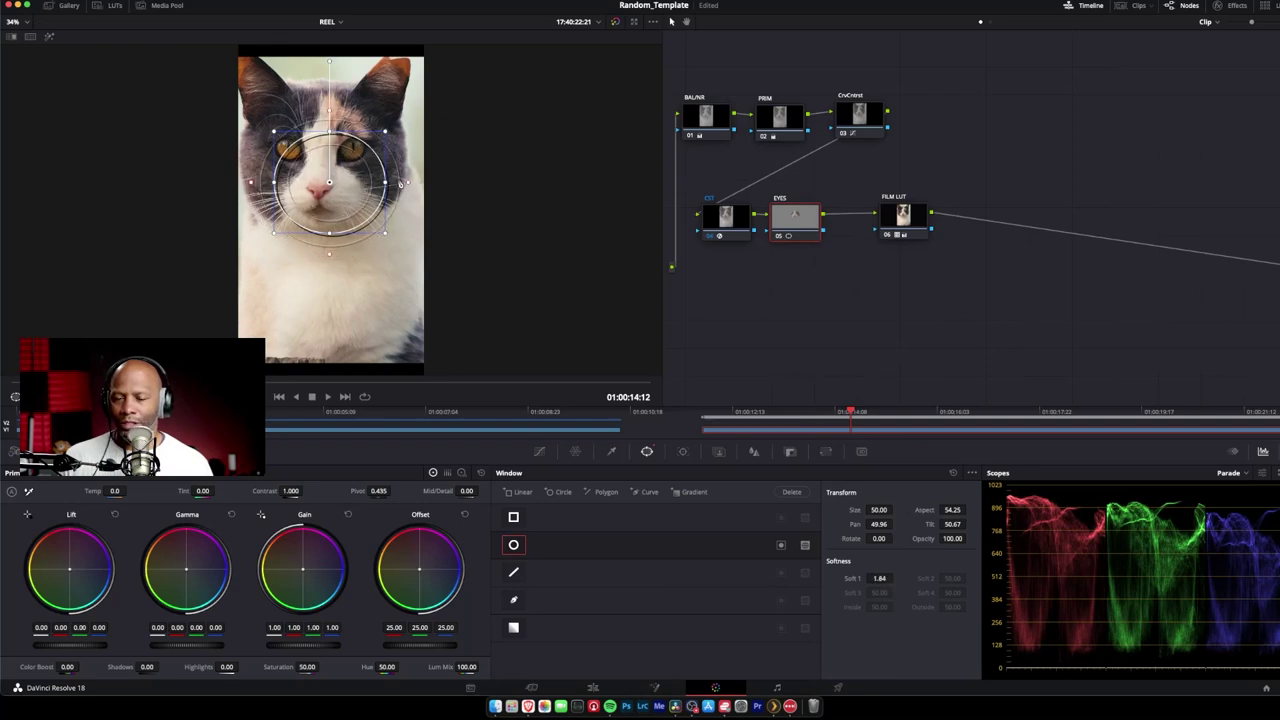
pyautogui.moveTo(400, 184); pyautogui.dragTo(395, 184)
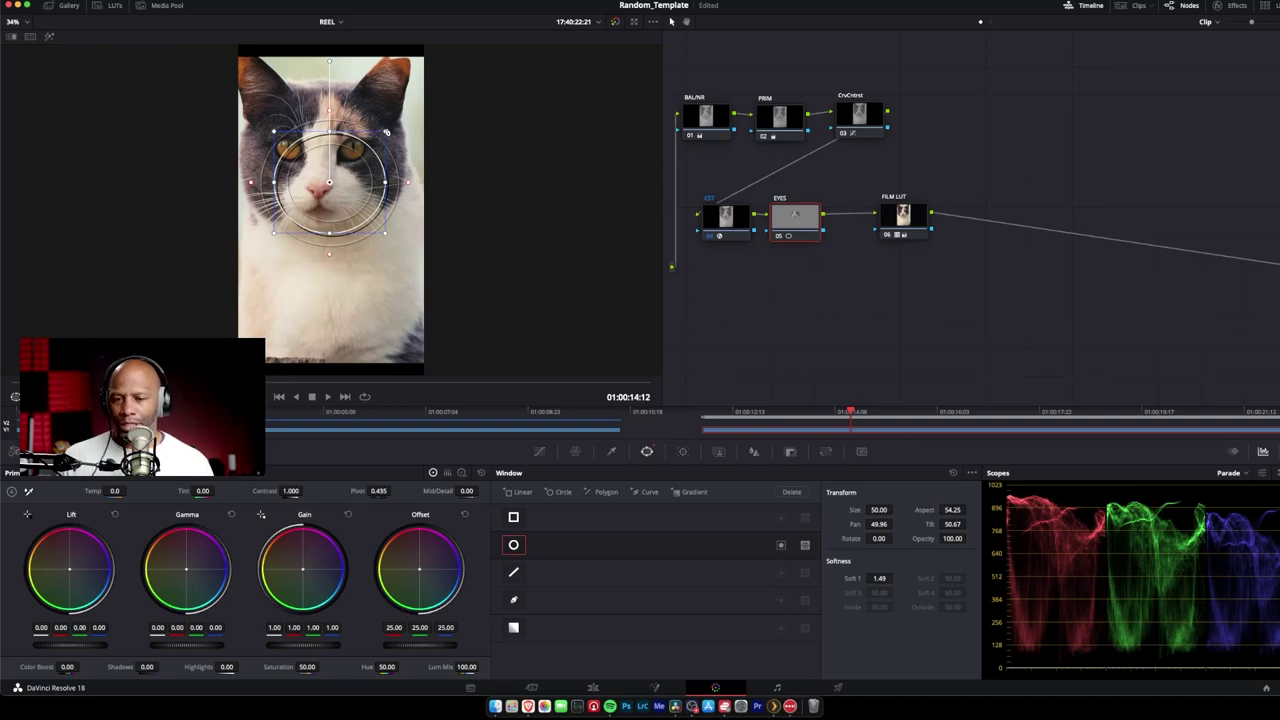
pyautogui.moveTo(386, 131); pyautogui.dragTo(289, 150)
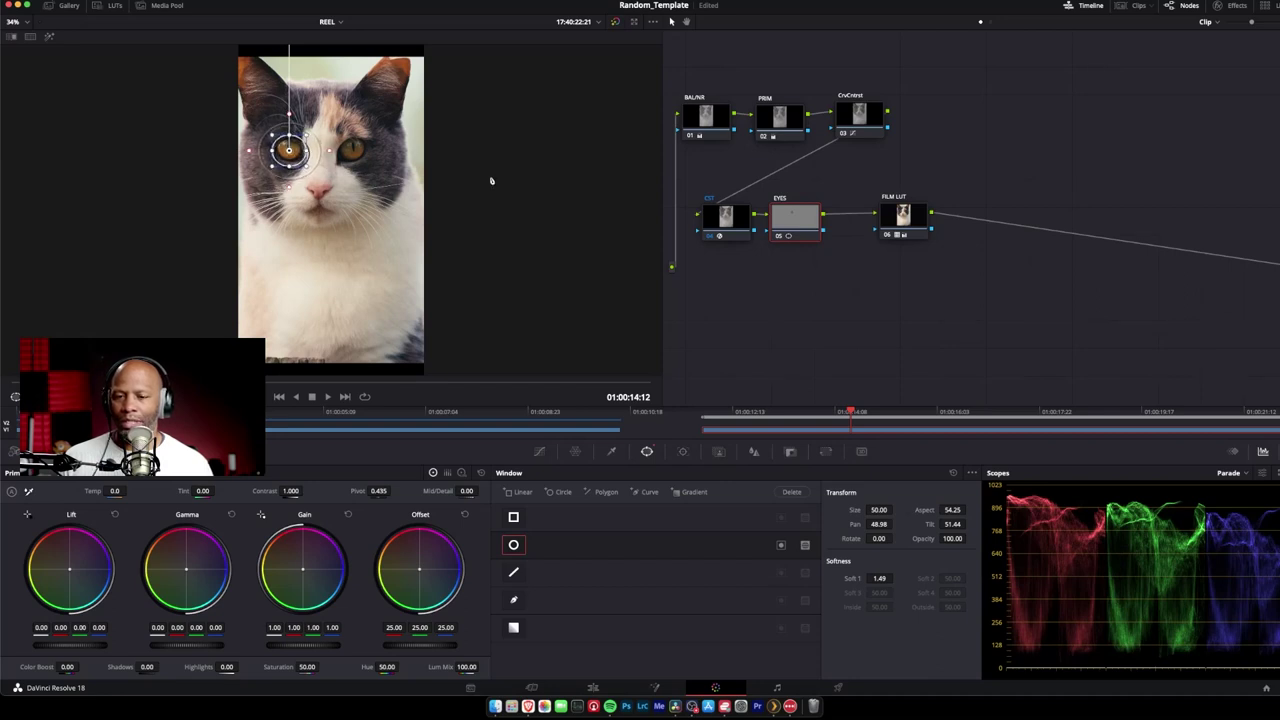
pyautogui.scroll(-2, 508, 178)
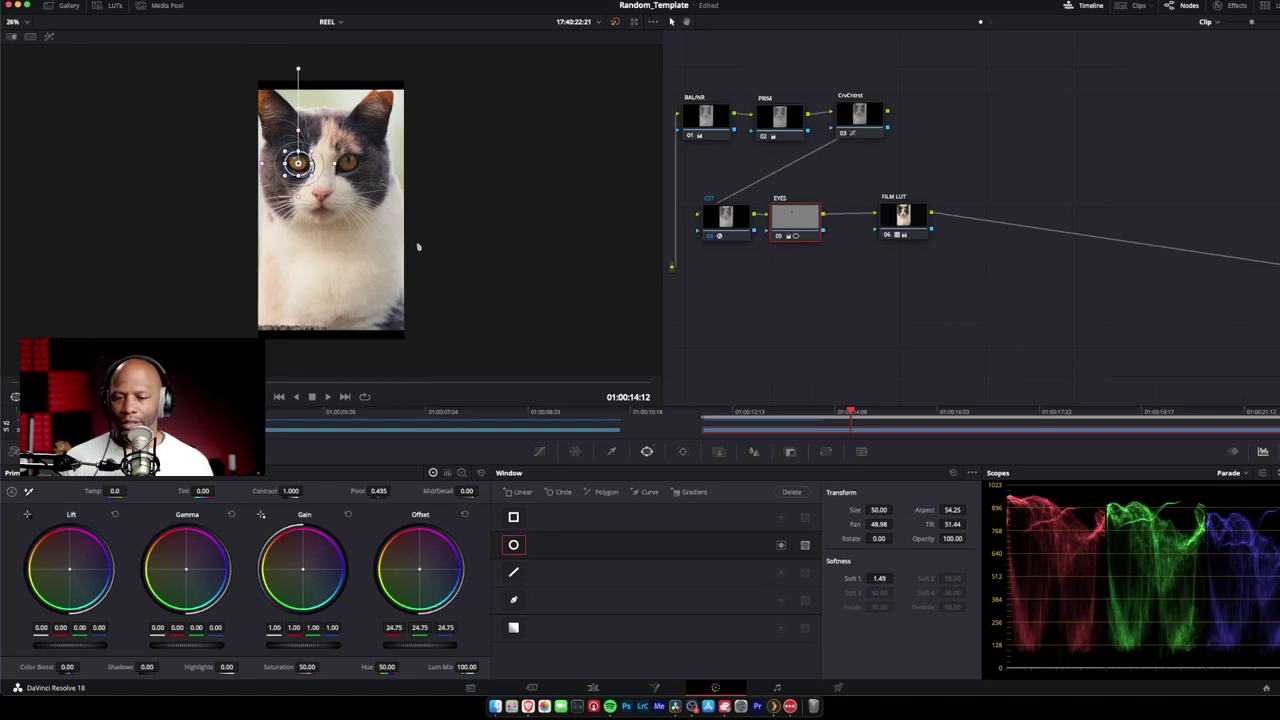
# Push the EYES Offset wheel toward green to about 9.19, 30.37, 3.31.
pyautogui.scroll(2, 457, 193)
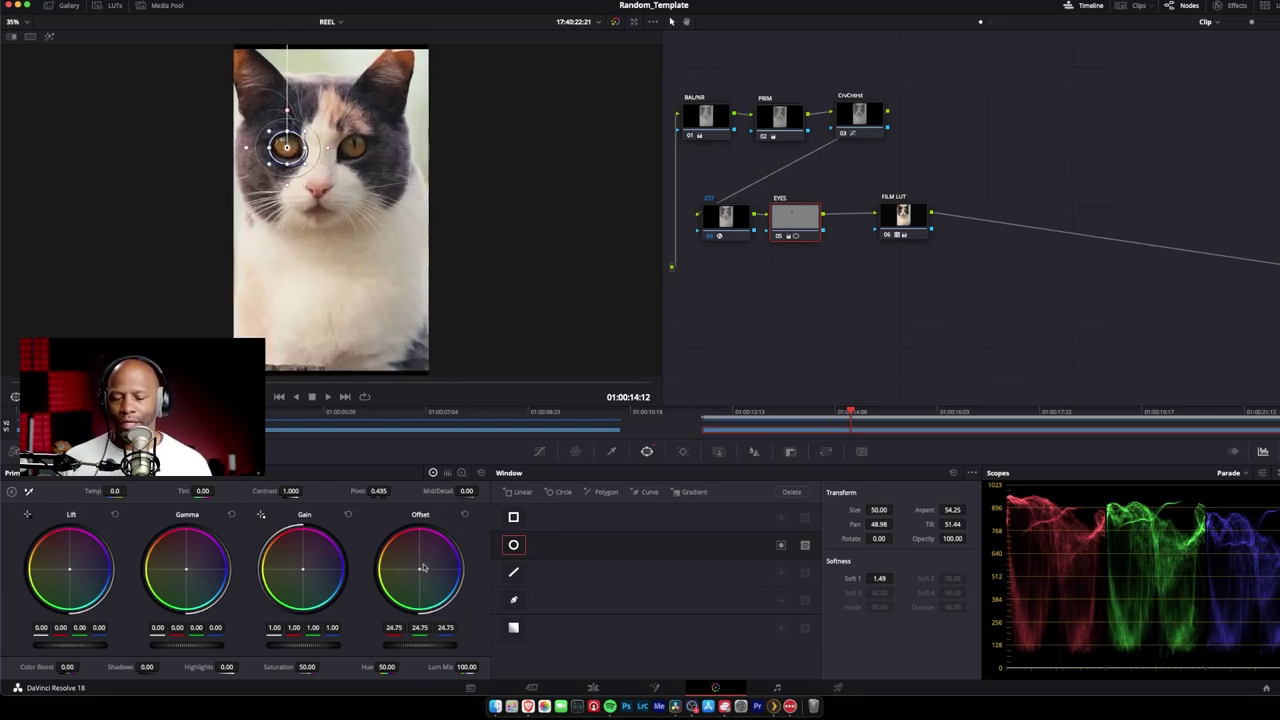
pyautogui.moveTo(420, 573); pyautogui.dragTo(295, 678)
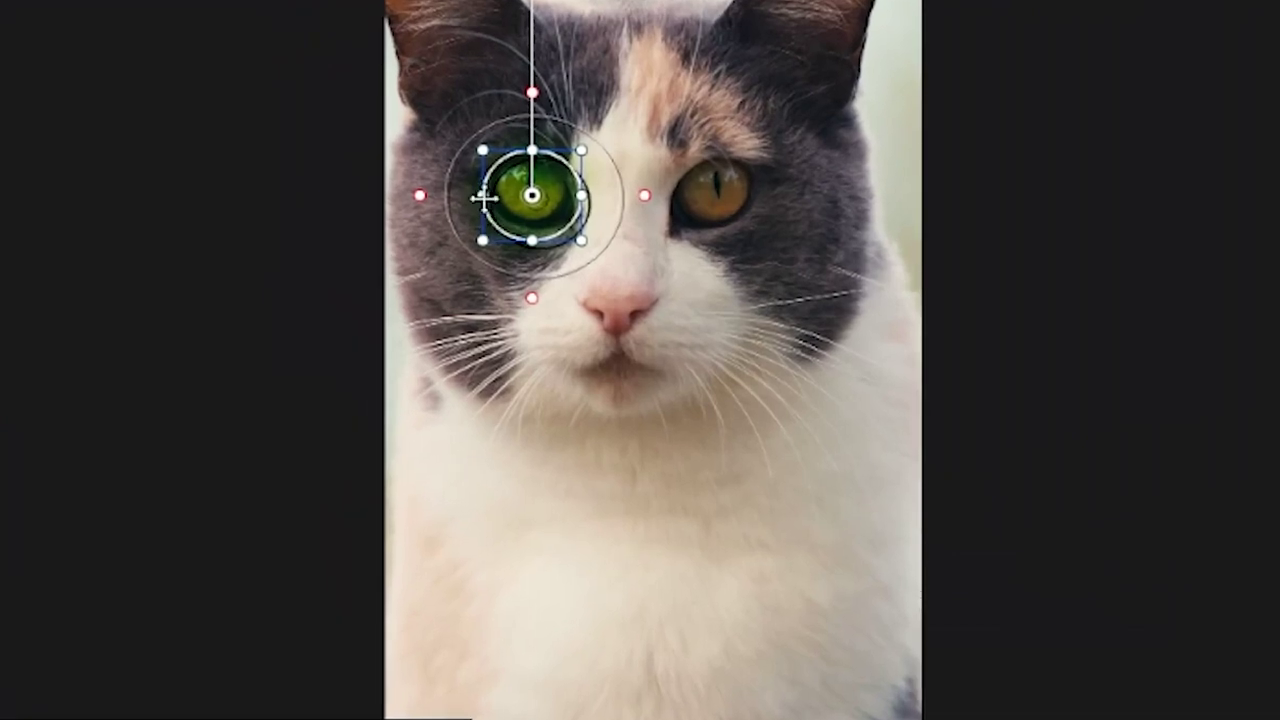
# Tighten the circle around the green eye and flatten it into a smaller ellipse.
pyautogui.moveTo(483, 198); pyautogui.dragTo(490, 194)
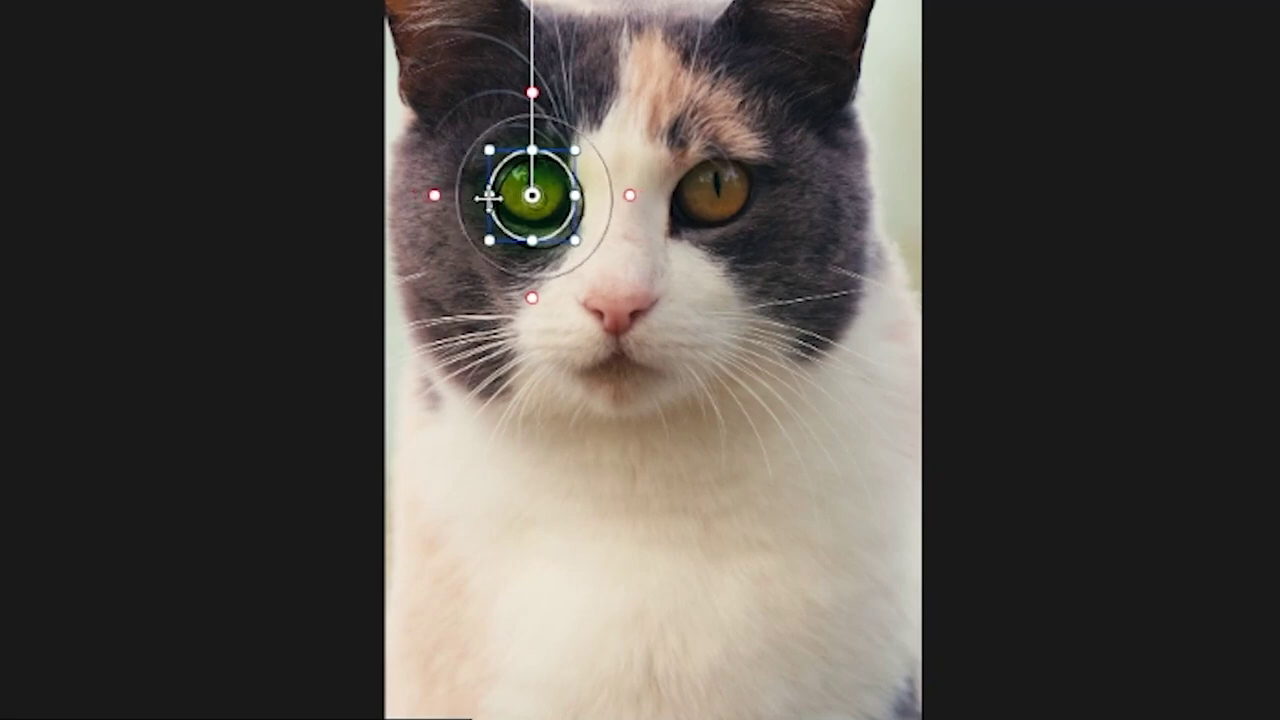
pyautogui.scroll(3, 563, 208)
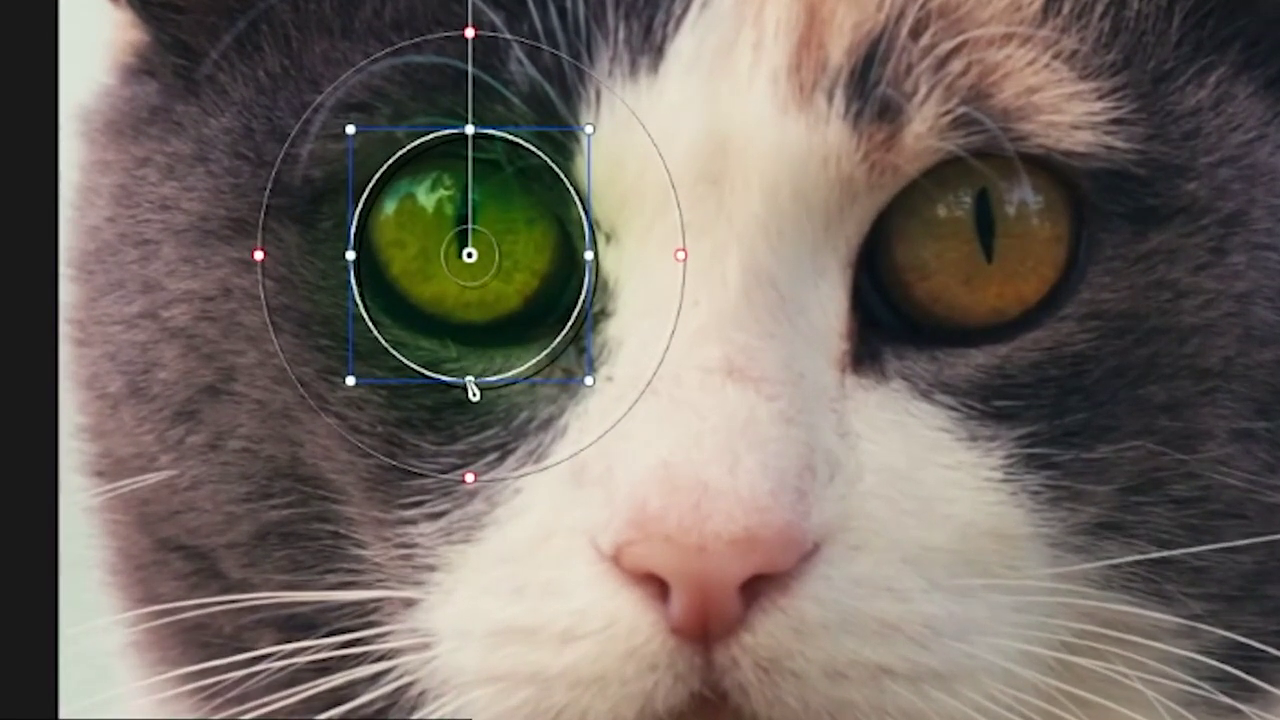
pyautogui.moveTo(474, 388); pyautogui.dragTo(471, 338)
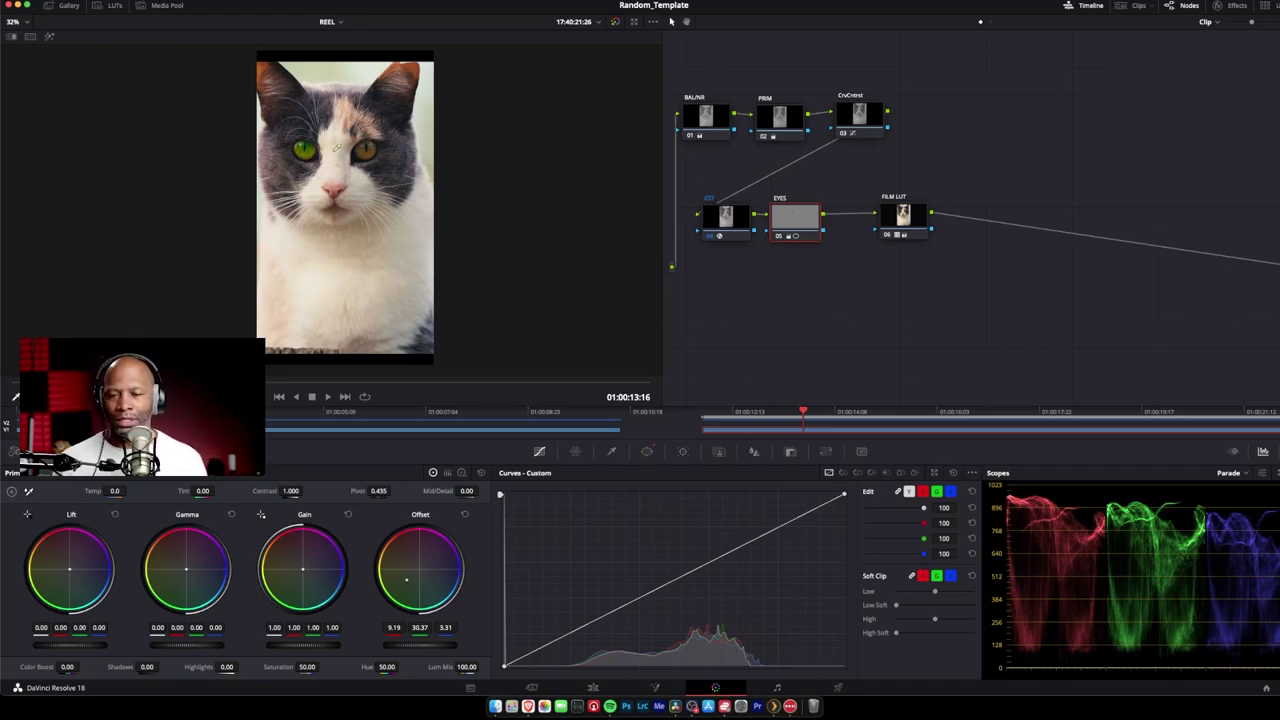
# Show the eye window's Transform settings: Size 31.45, Aspect 58.71, Soft 1 0.64.
pyautogui.click(647, 453)
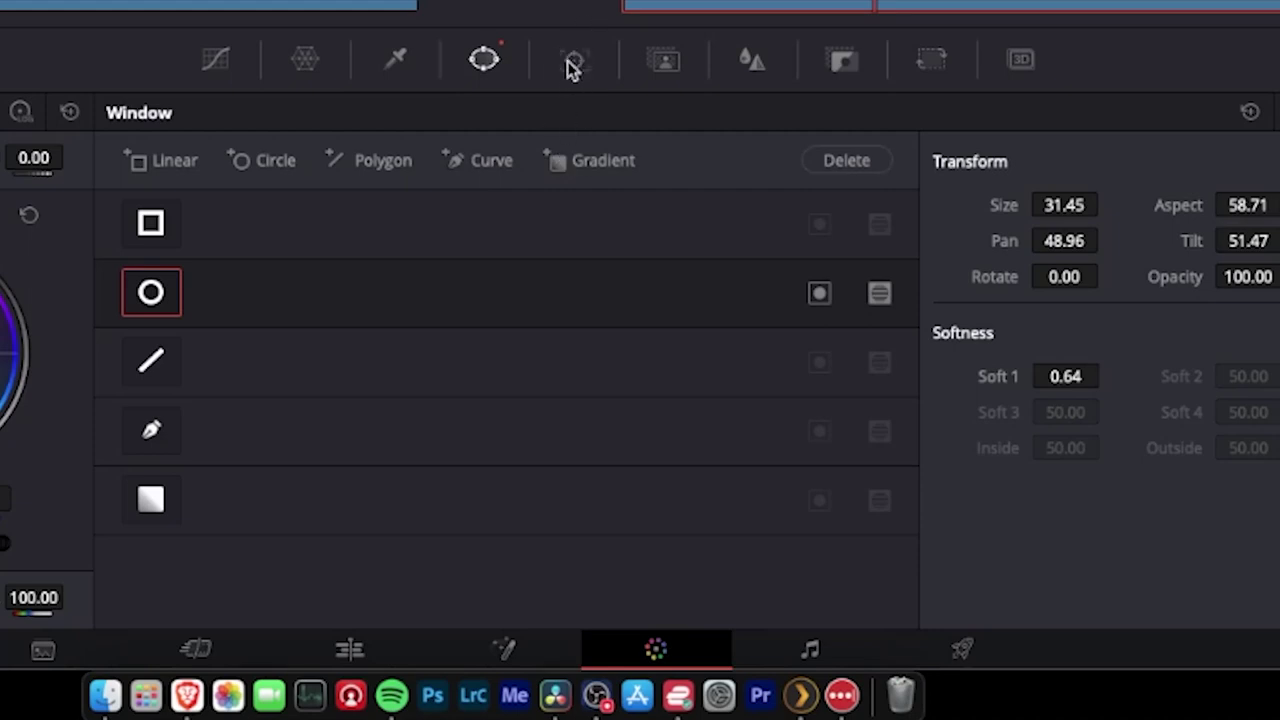
# Track the eye's circle window forward and in reverse across the whole clip.
pyautogui.click(572, 62)
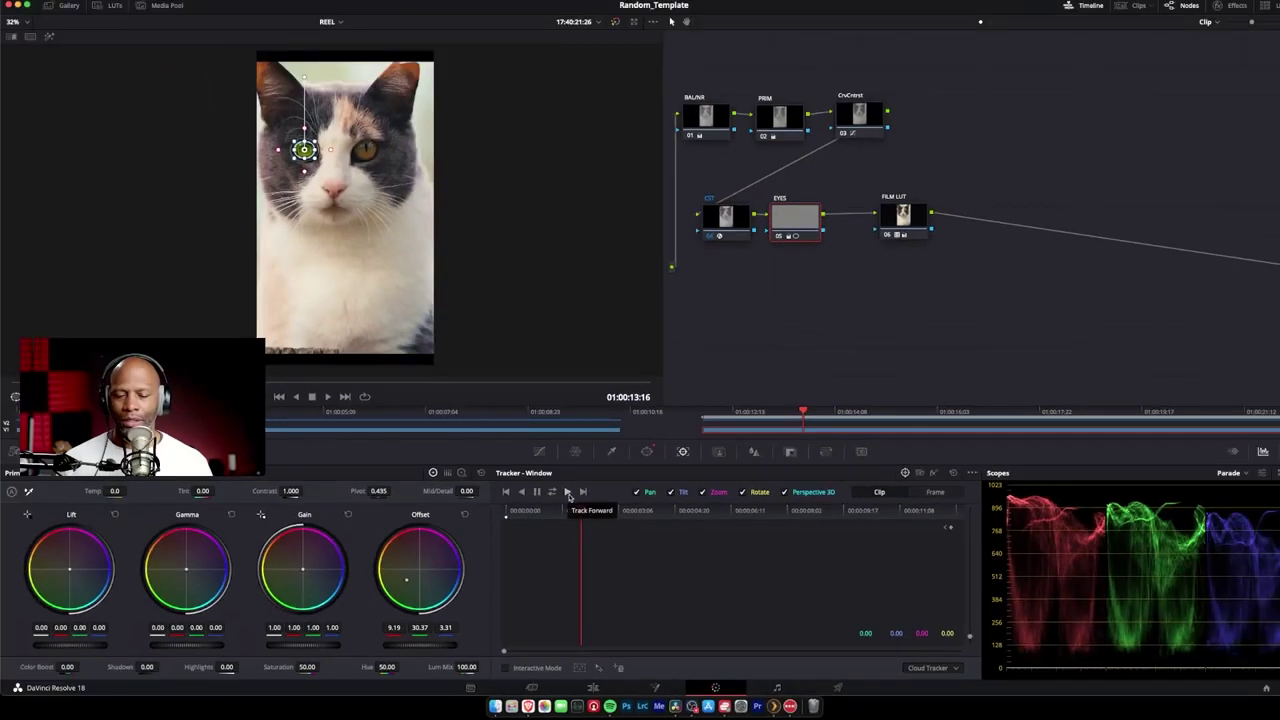
pyautogui.click(567, 492)
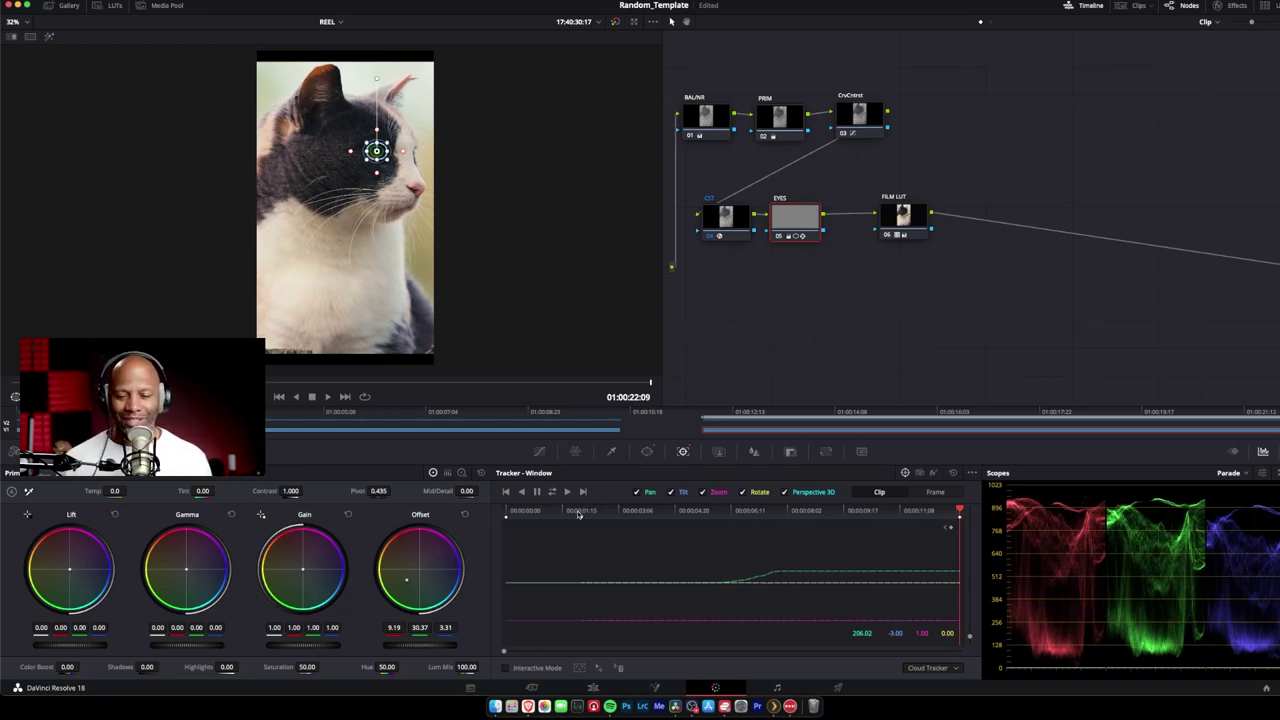
pyautogui.click(553, 492)
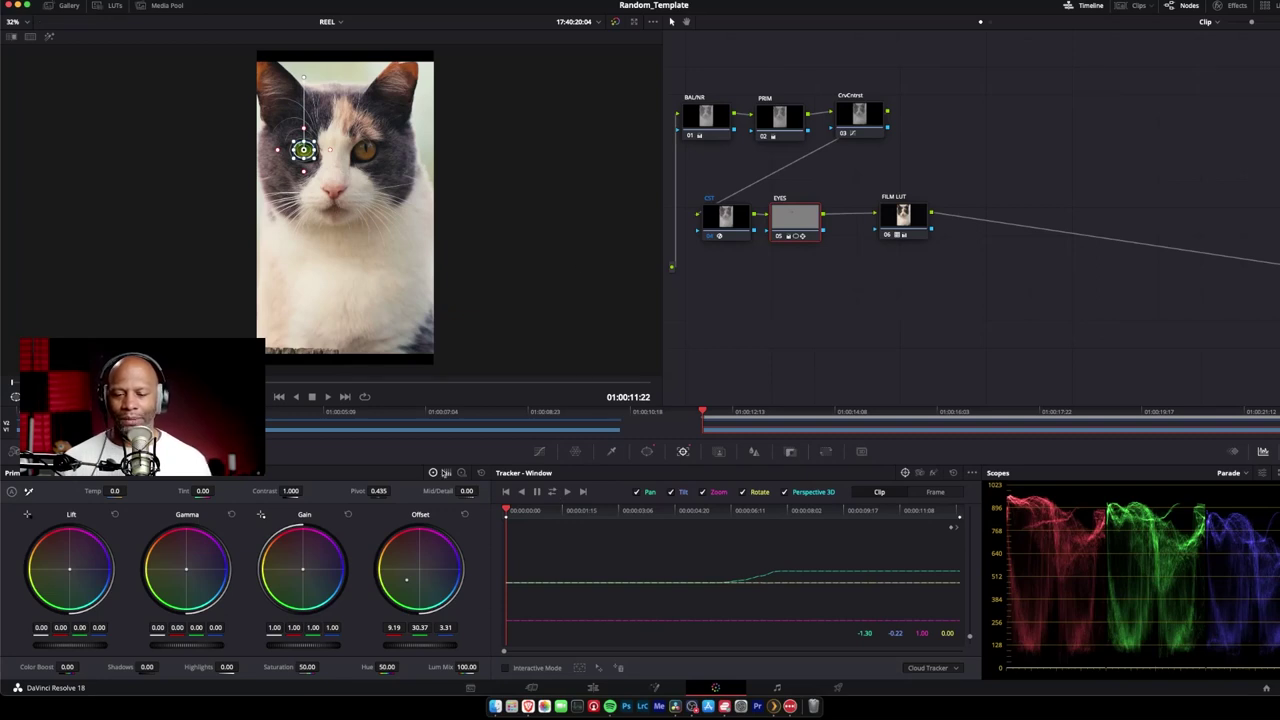
# Hide the window outline and play the clip, returning to a frame where the cat faces front.
pyautogui.click(539, 452)
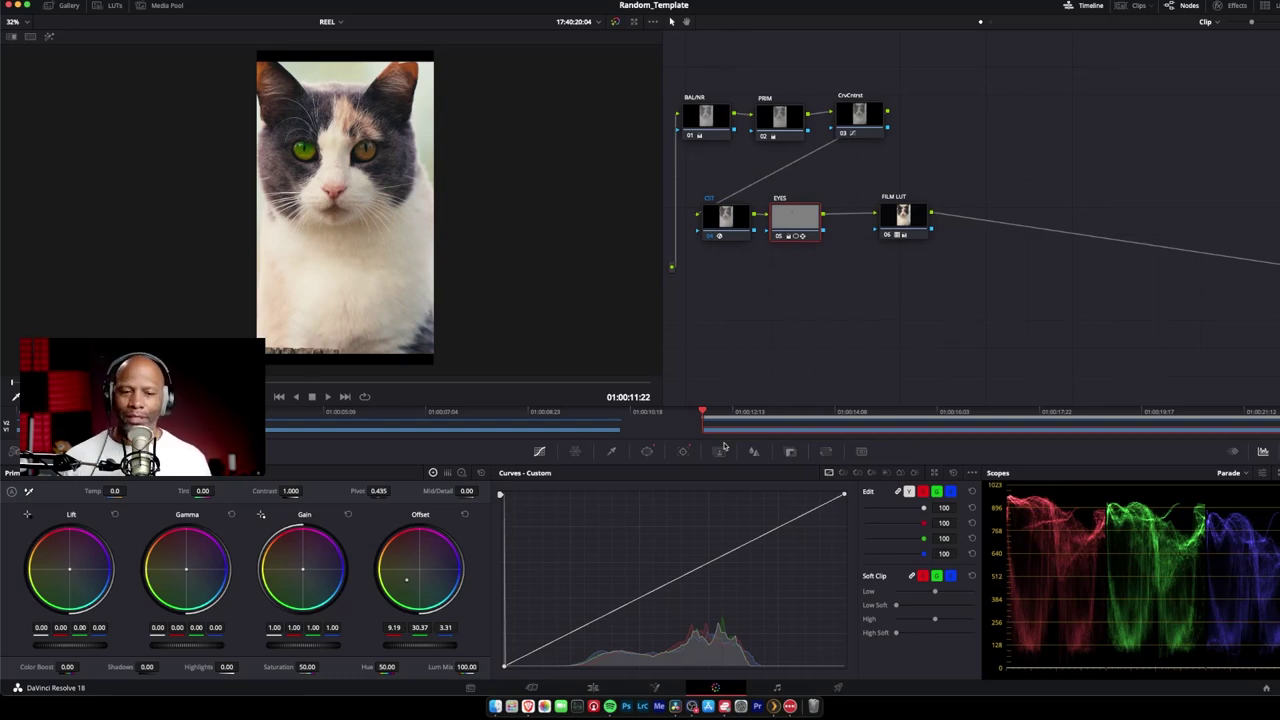
pyautogui.press('space')
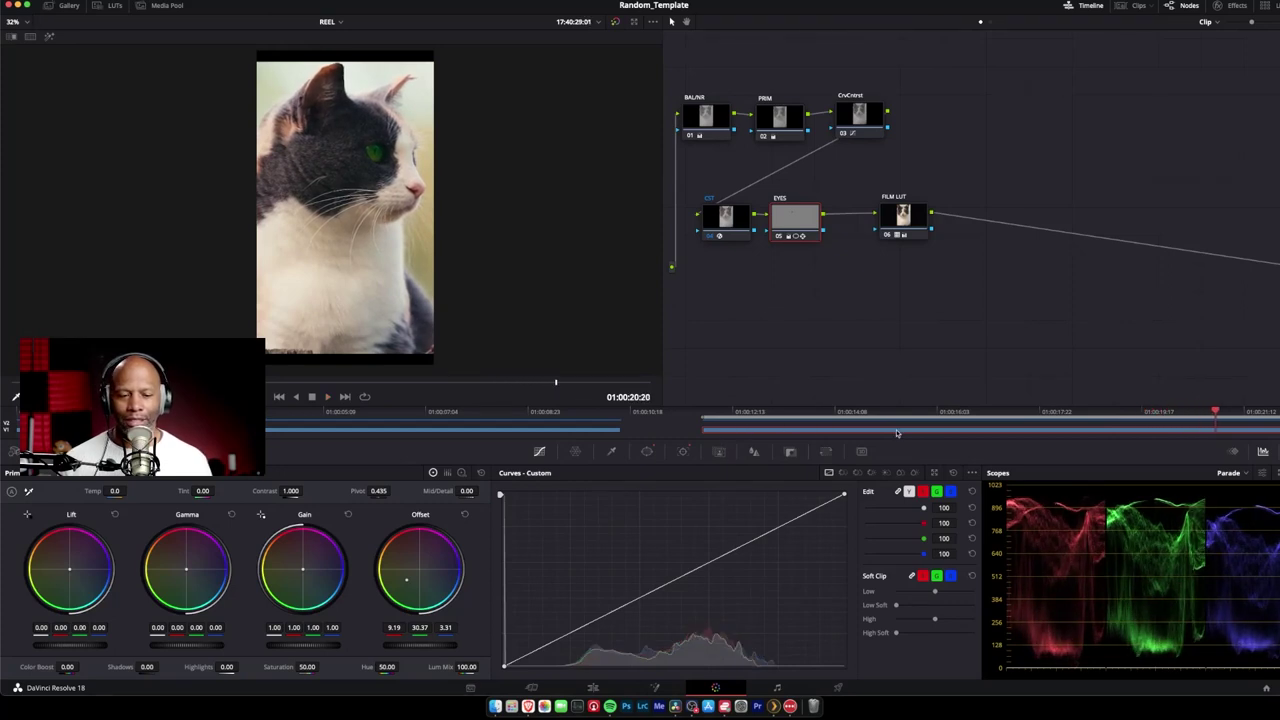
pyautogui.moveTo(898, 418); pyautogui.dragTo(858, 418)
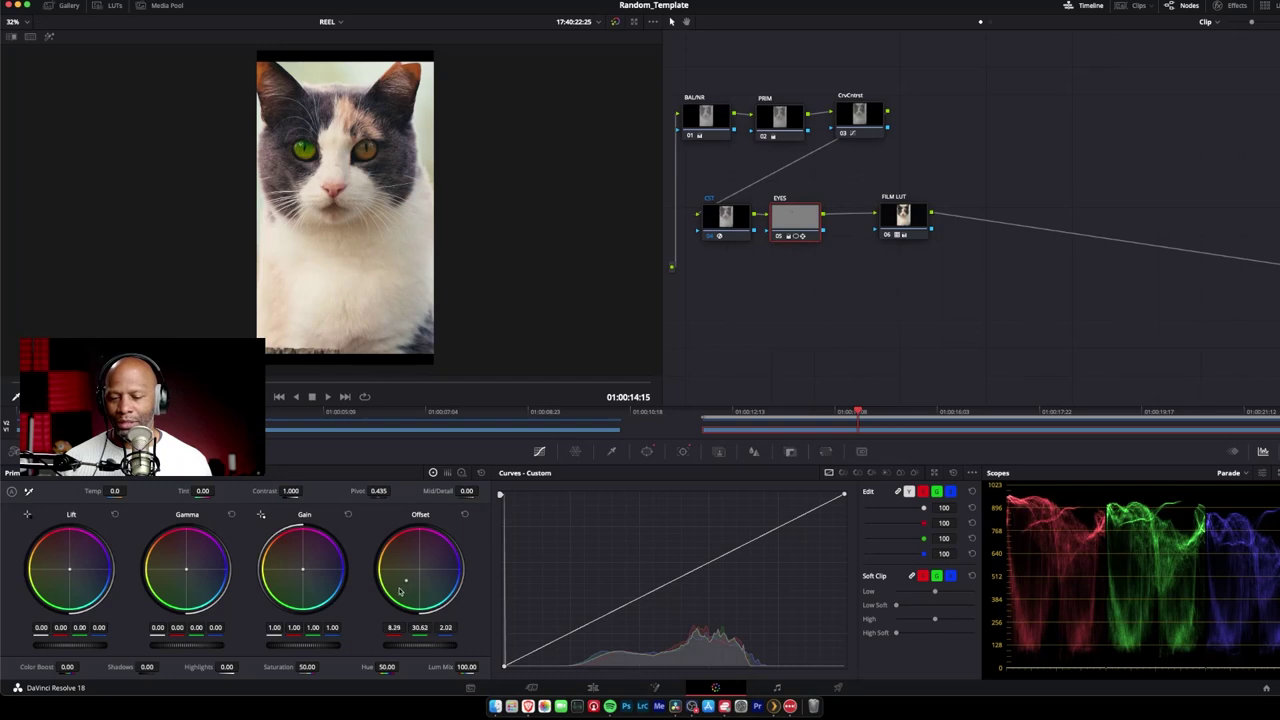
# Retune the eye Offset to a strong green (-0.75, 32.62, -16.04) and raise Saturation to 66.
pyautogui.moveTo(399, 592)
pyautogui.mouseDown()
pyautogui.moveTo(388, 598)
pyautogui.moveTo(406, 585)
pyautogui.mouseUp()
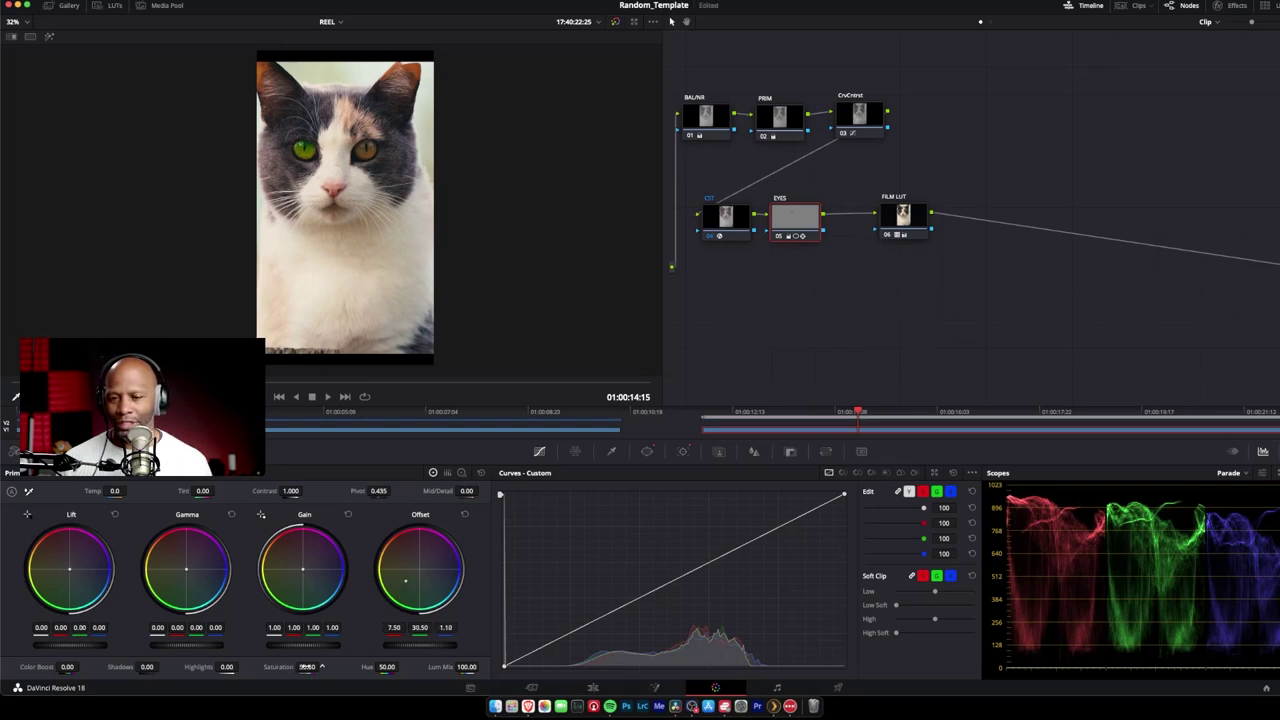
pyautogui.moveTo(354, 660); pyautogui.dragTo(358, 661)
pyautogui.moveTo(422, 576); pyautogui.dragTo(312, 708)
pyautogui.moveTo(655, 362); pyautogui.dragTo(396, 590)
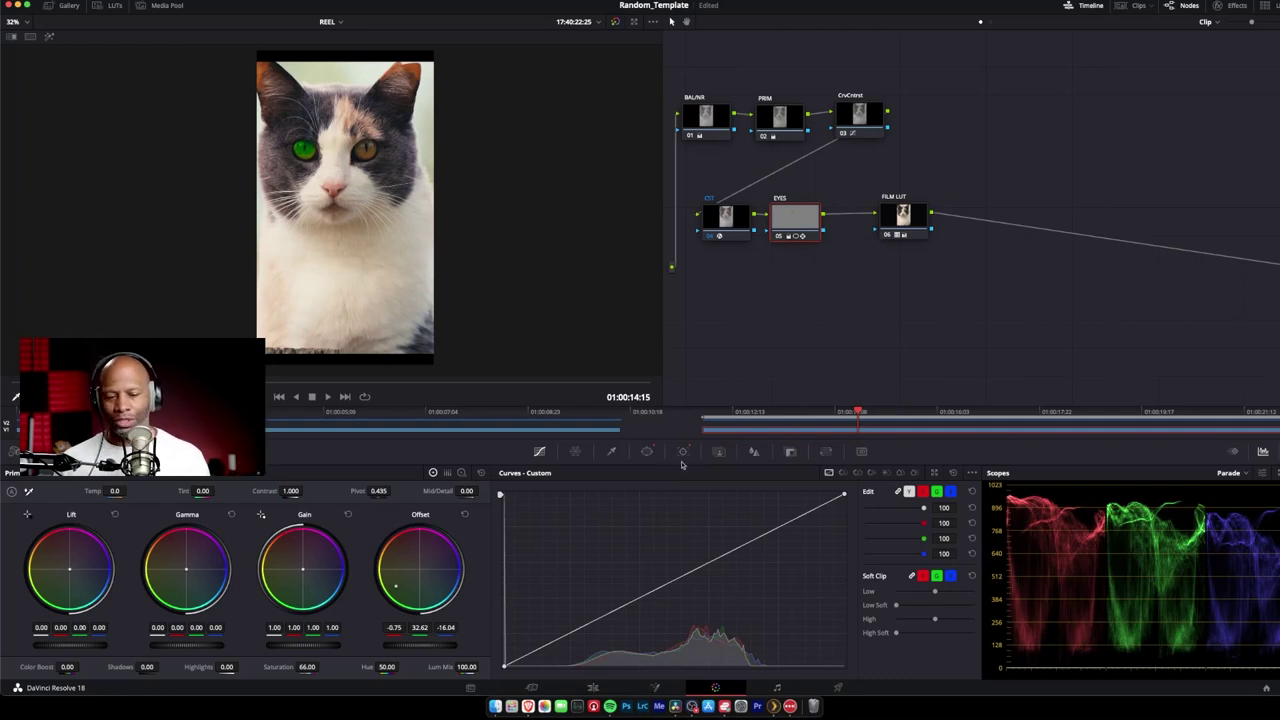
# Add a second circle window on EYES, reshape it into an ellipse and move it onto the other eye.
pyautogui.click(648, 452)
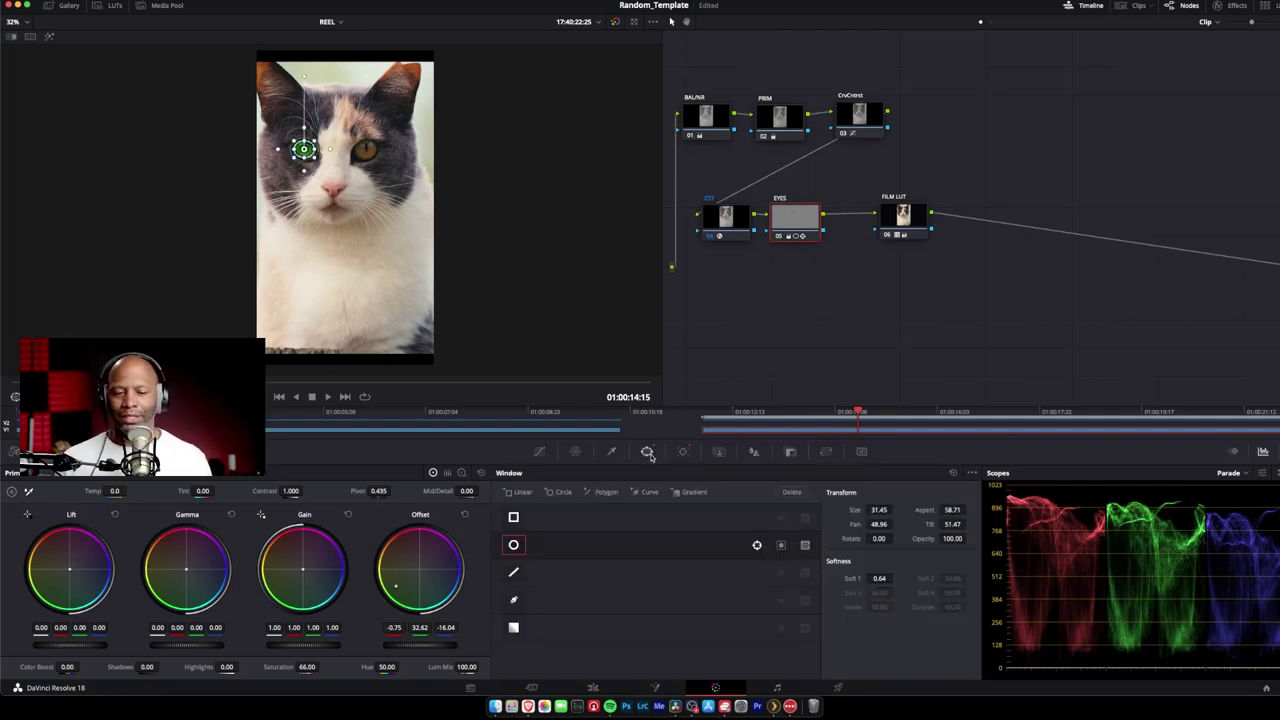
pyautogui.click(550, 494)
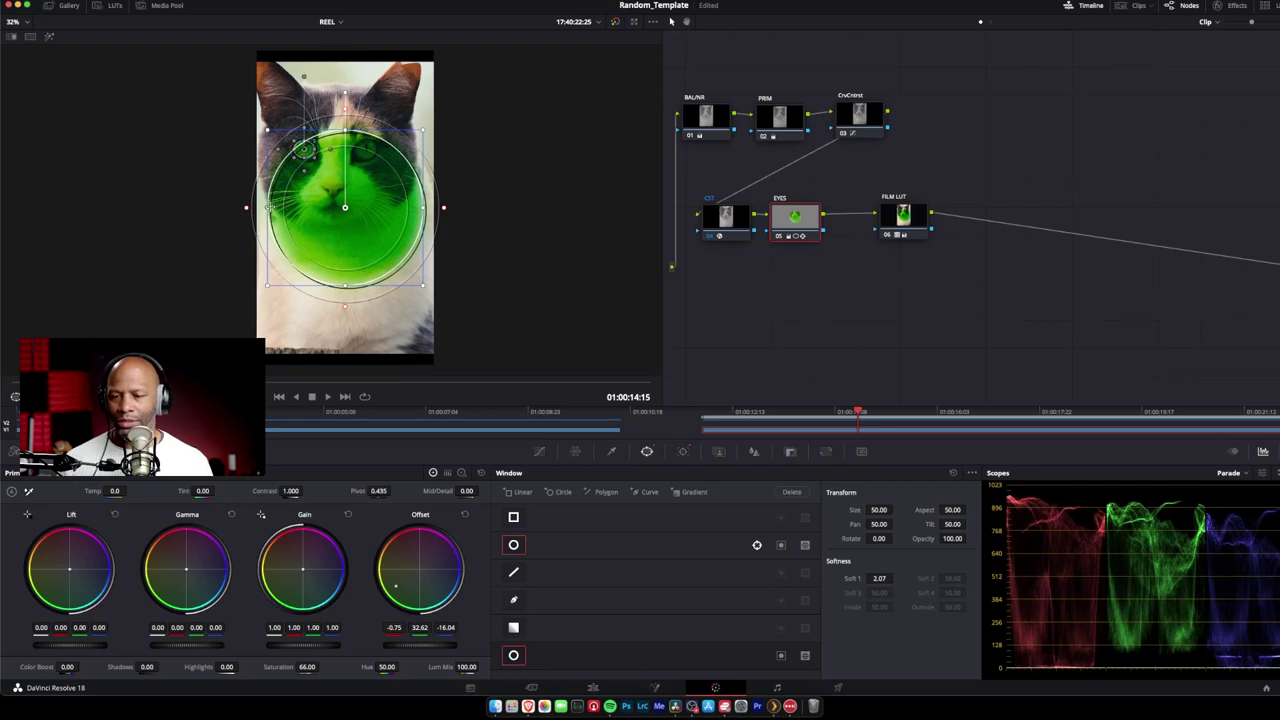
pyautogui.moveTo(268, 207); pyautogui.dragTo(323, 212)
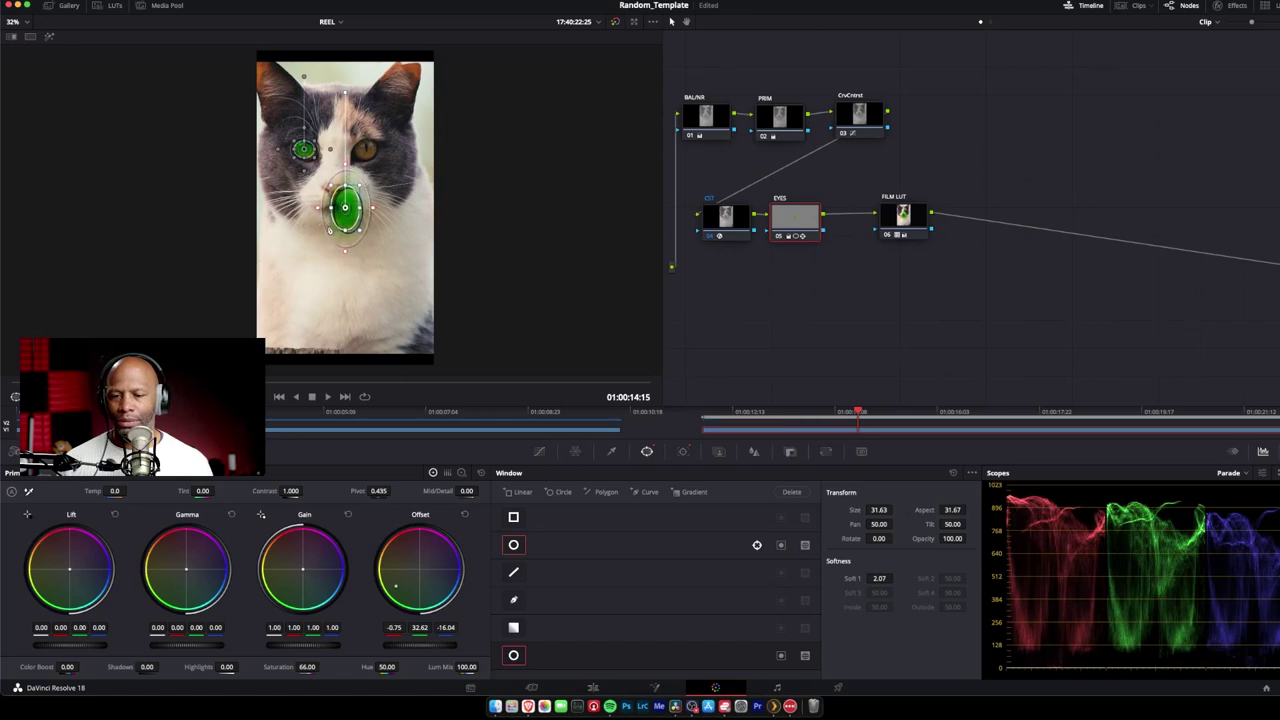
pyautogui.moveTo(330, 235)
pyautogui.mouseDown()
pyautogui.moveTo(318, 232)
pyautogui.moveTo(321, 242)
pyautogui.moveTo(333, 210)
pyautogui.mouseUp()
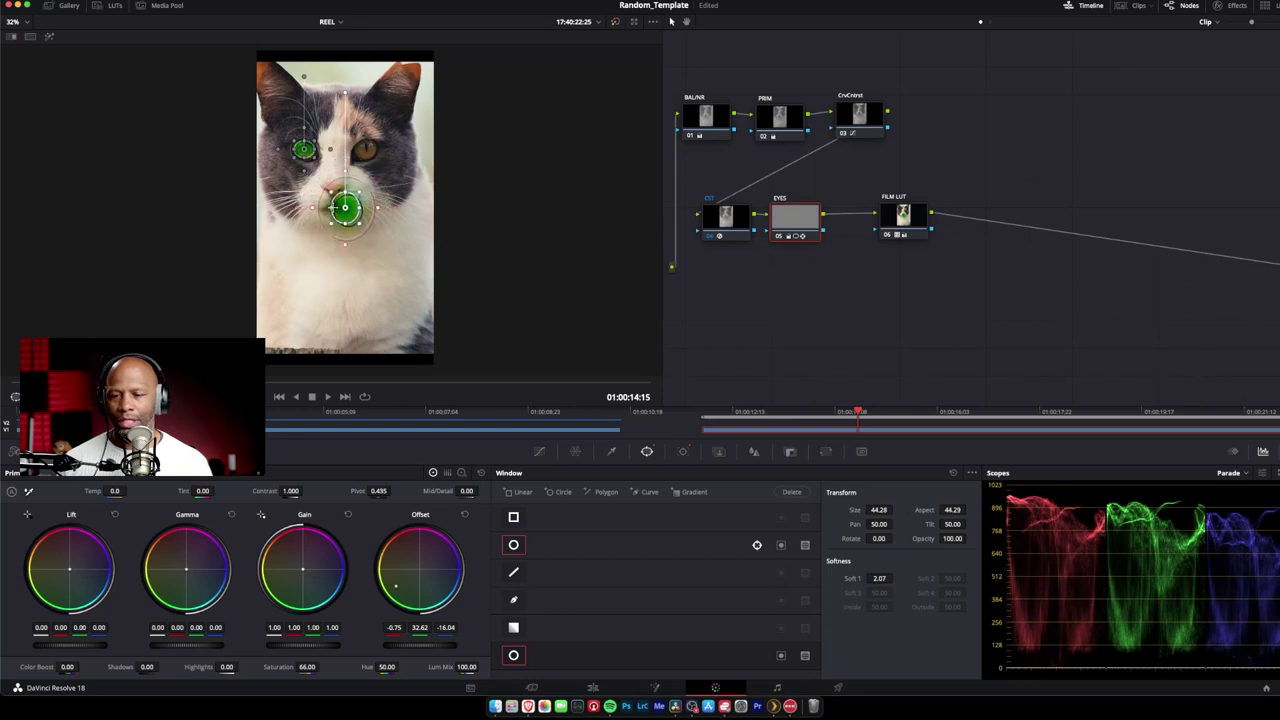
pyautogui.moveTo(345, 208); pyautogui.dragTo(367, 150)
# Reshape the second eye's circle to Size 51.05 and Aspect 57.84 so it covers the other eye.
pyautogui.scroll(5, 385, 170)
pyautogui.scroll(3, 386, 168)
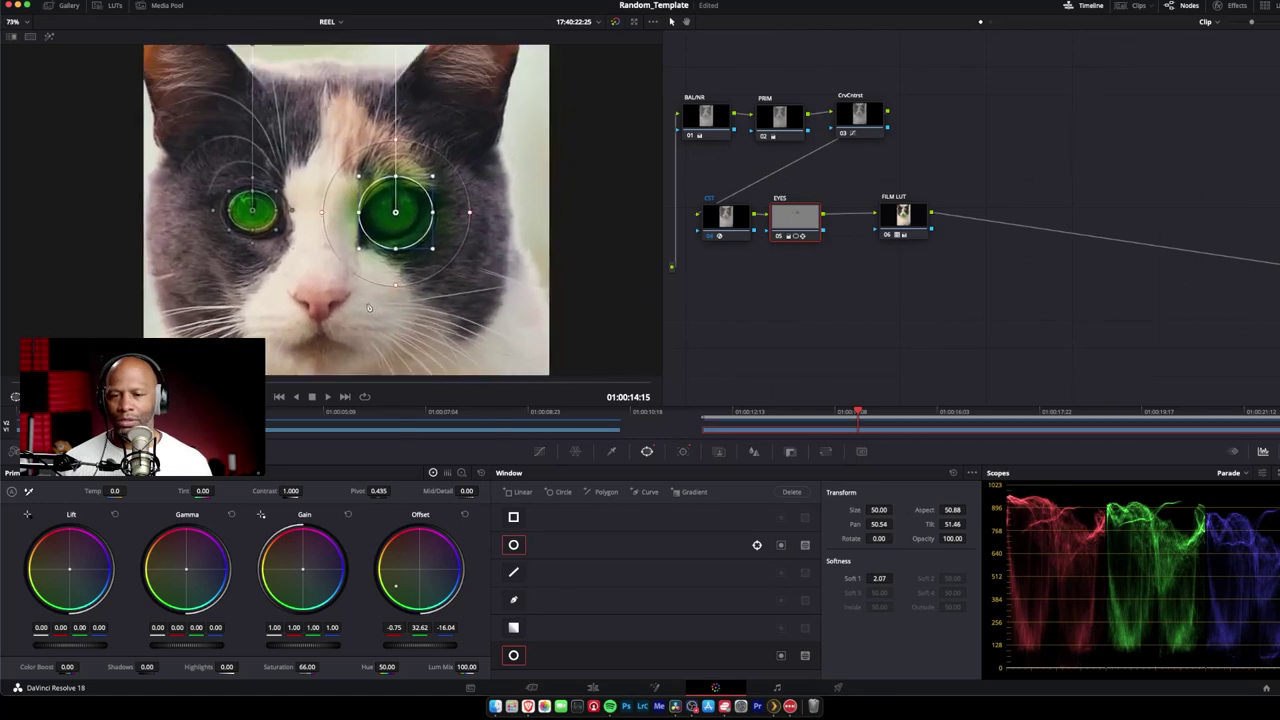
pyautogui.scroll(3, 372, 291)
pyautogui.scroll(1, 372, 291)
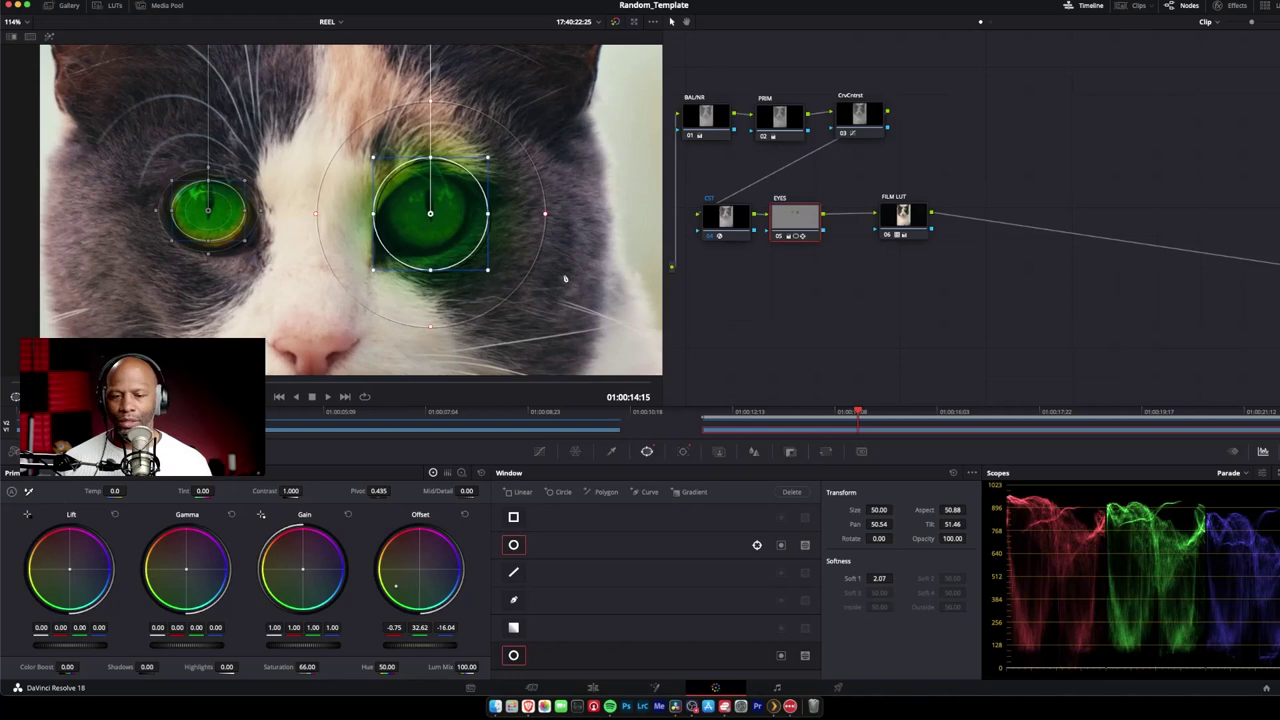
pyautogui.moveTo(490, 273); pyautogui.dragTo(461, 188)
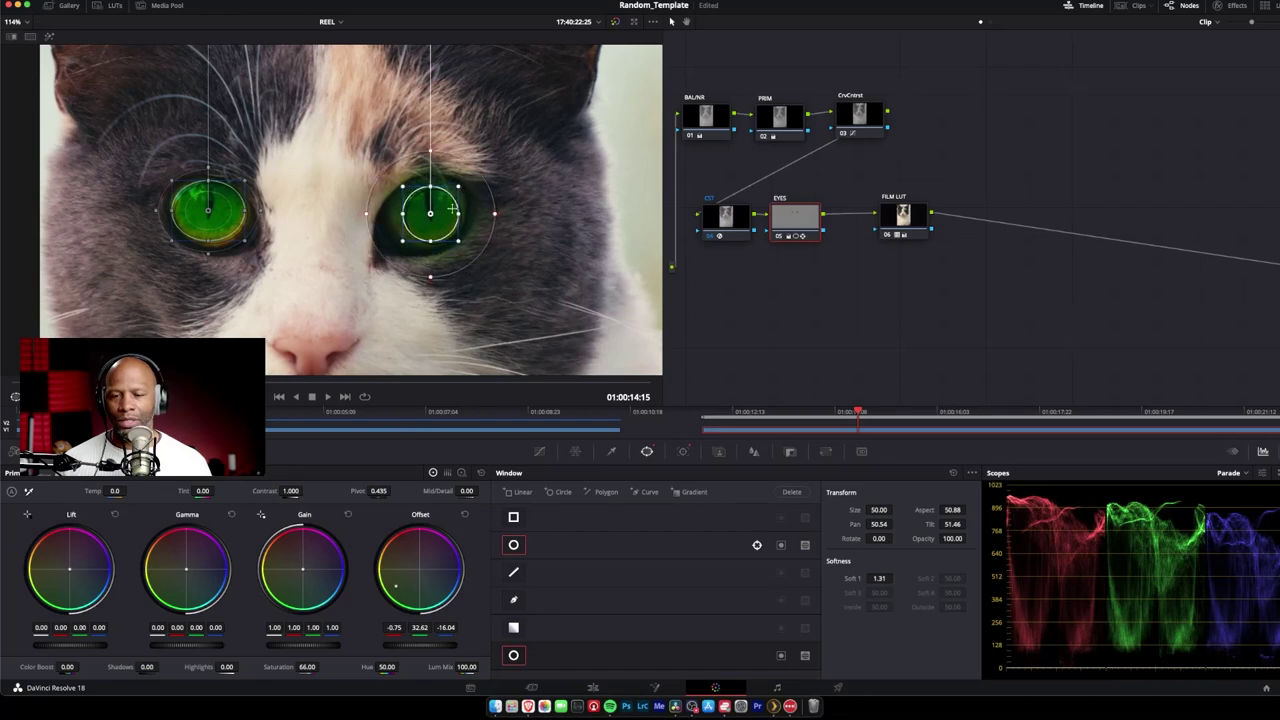
pyautogui.moveTo(404, 242); pyautogui.dragTo(428, 259)
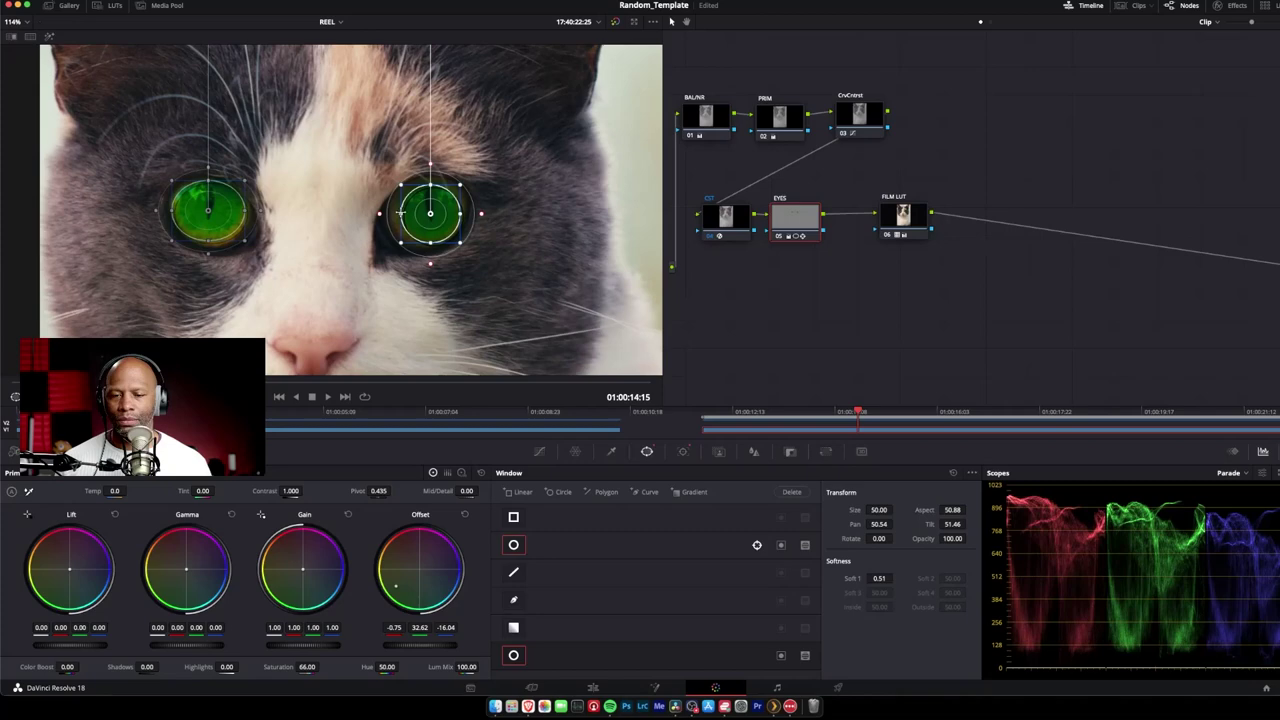
pyautogui.moveTo(399, 212); pyautogui.dragTo(431, 249)
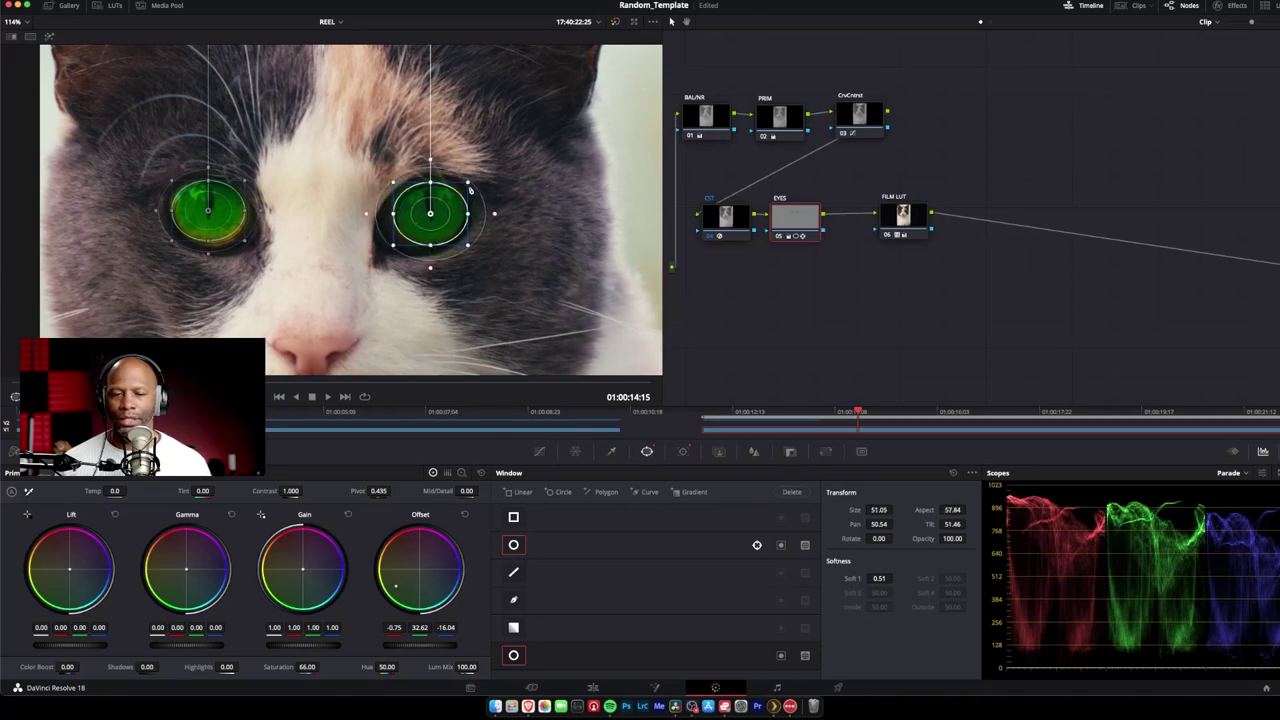
pyautogui.moveTo(469, 184); pyautogui.dragTo(472, 182)
pyautogui.scroll(-10, 281, 228)
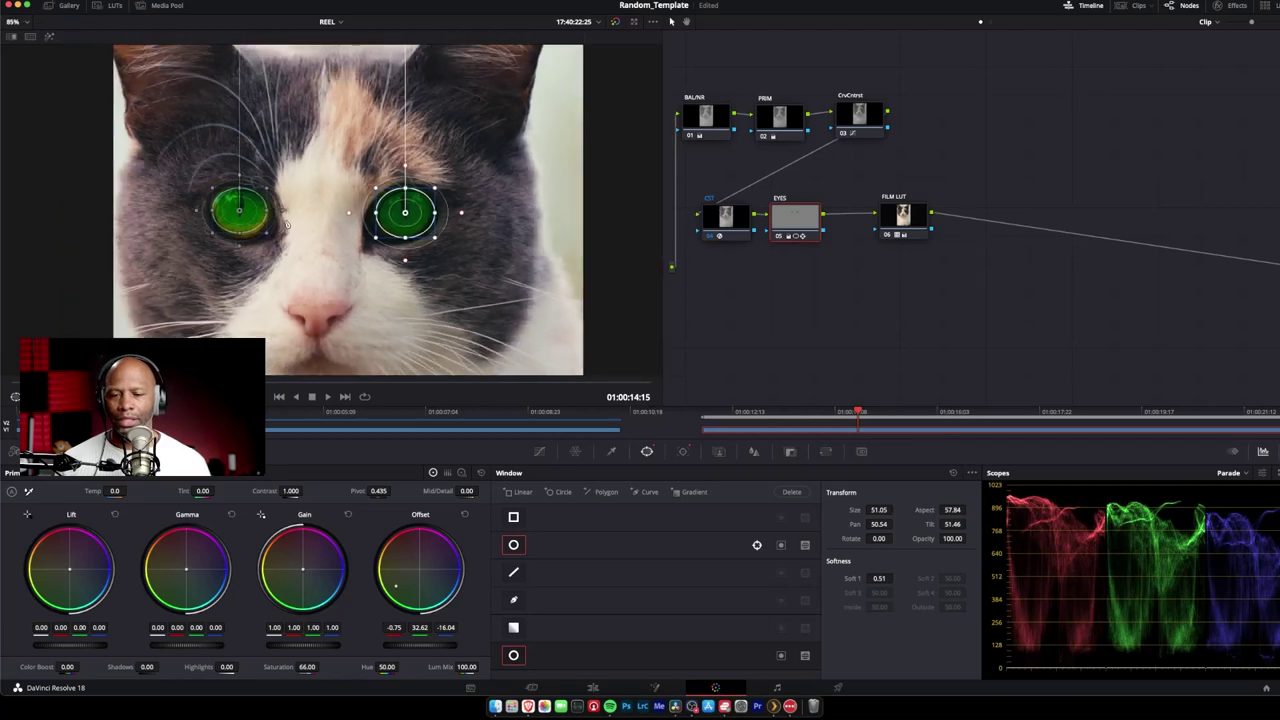
pyautogui.scroll(2, 288, 224)
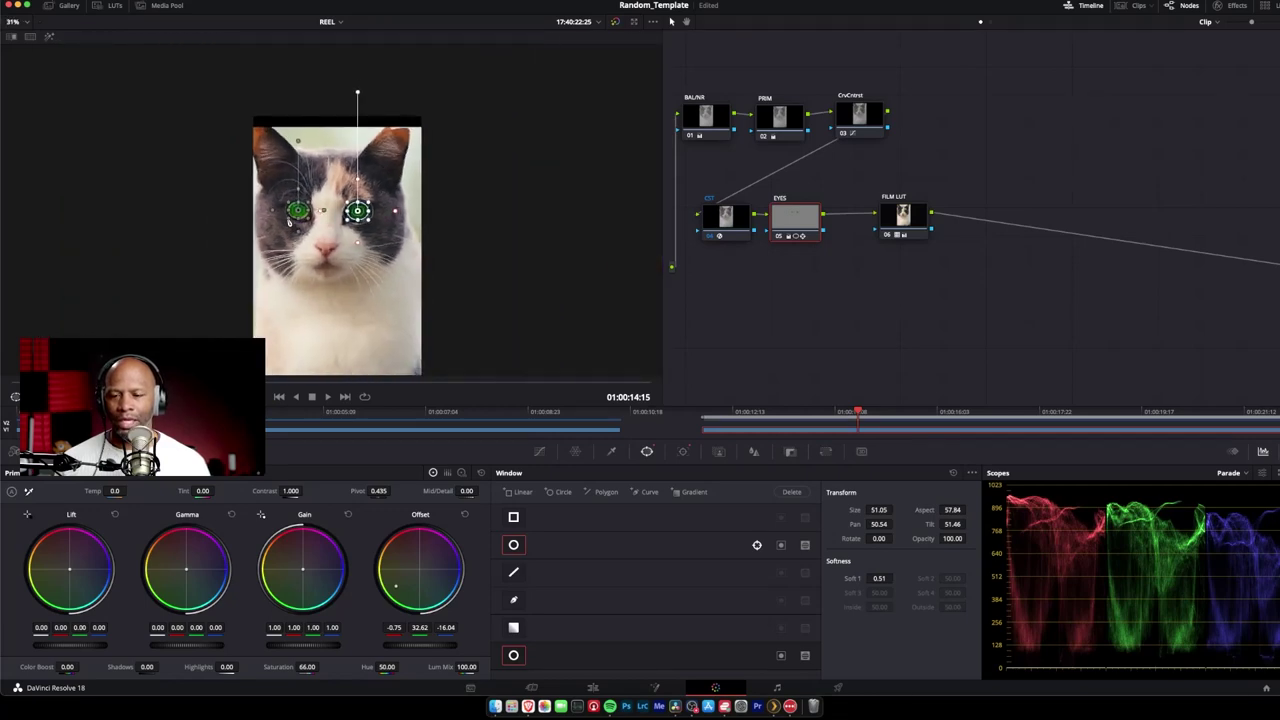
pyautogui.scroll(1, 306, 166)
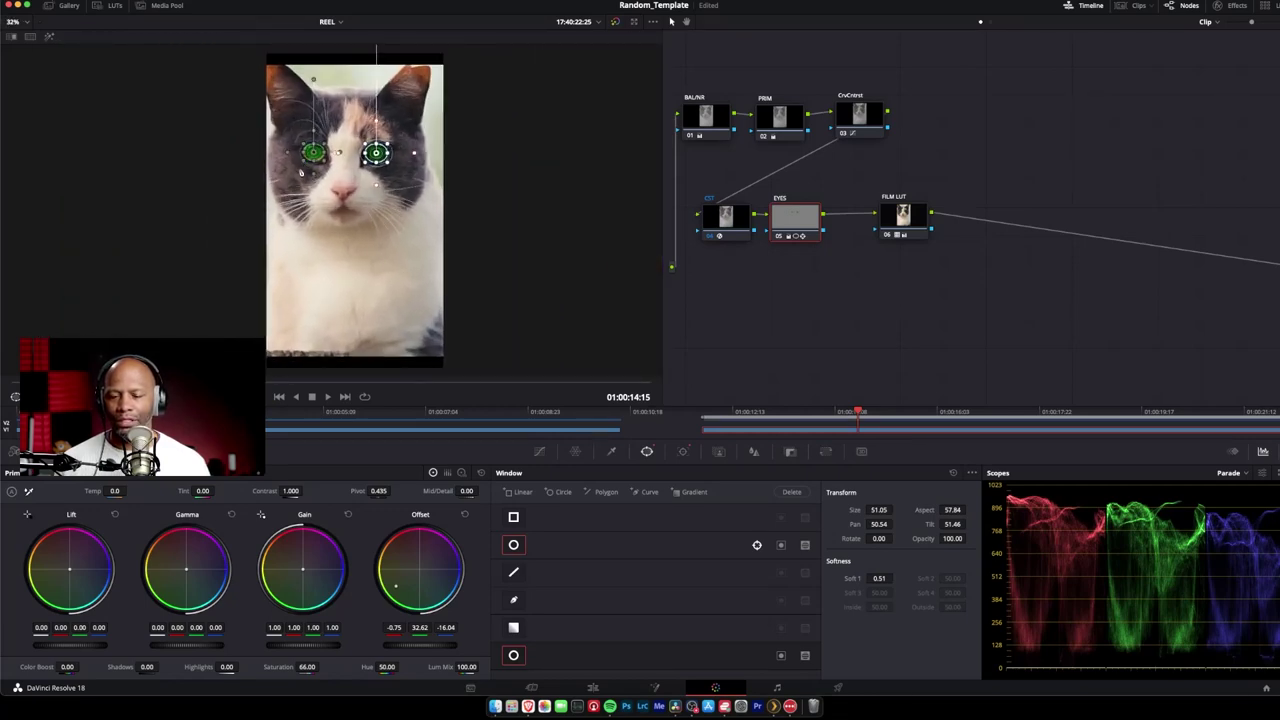
# In the Tracker palette, track the right-eye circle window forward and backward, then hide the window outlines.
pyautogui.click(683, 452)
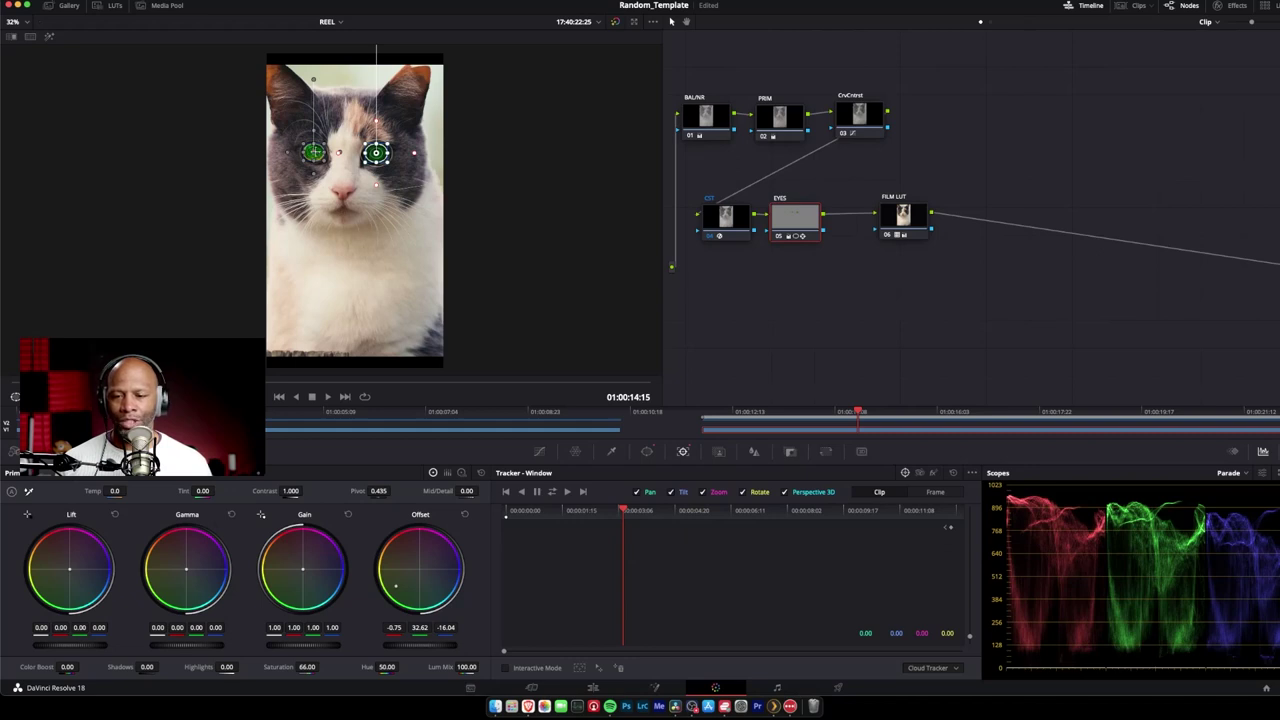
pyautogui.click(314, 153)
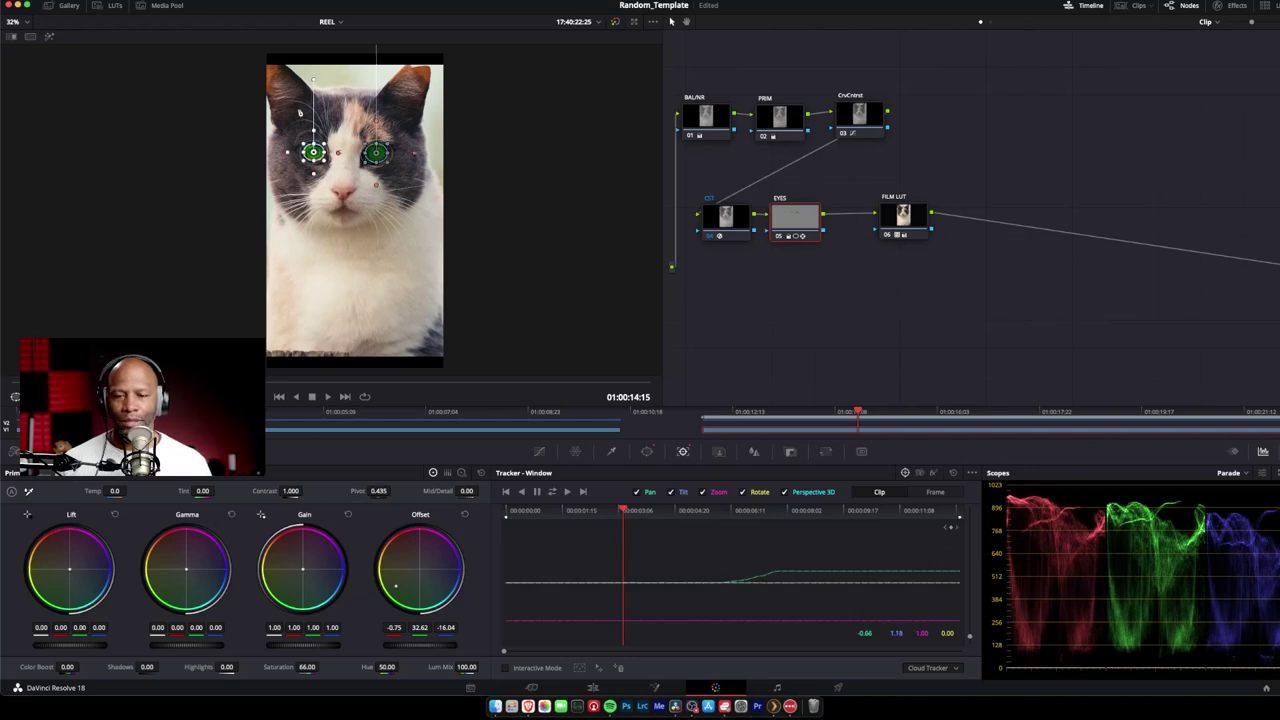
pyautogui.click(376, 153)
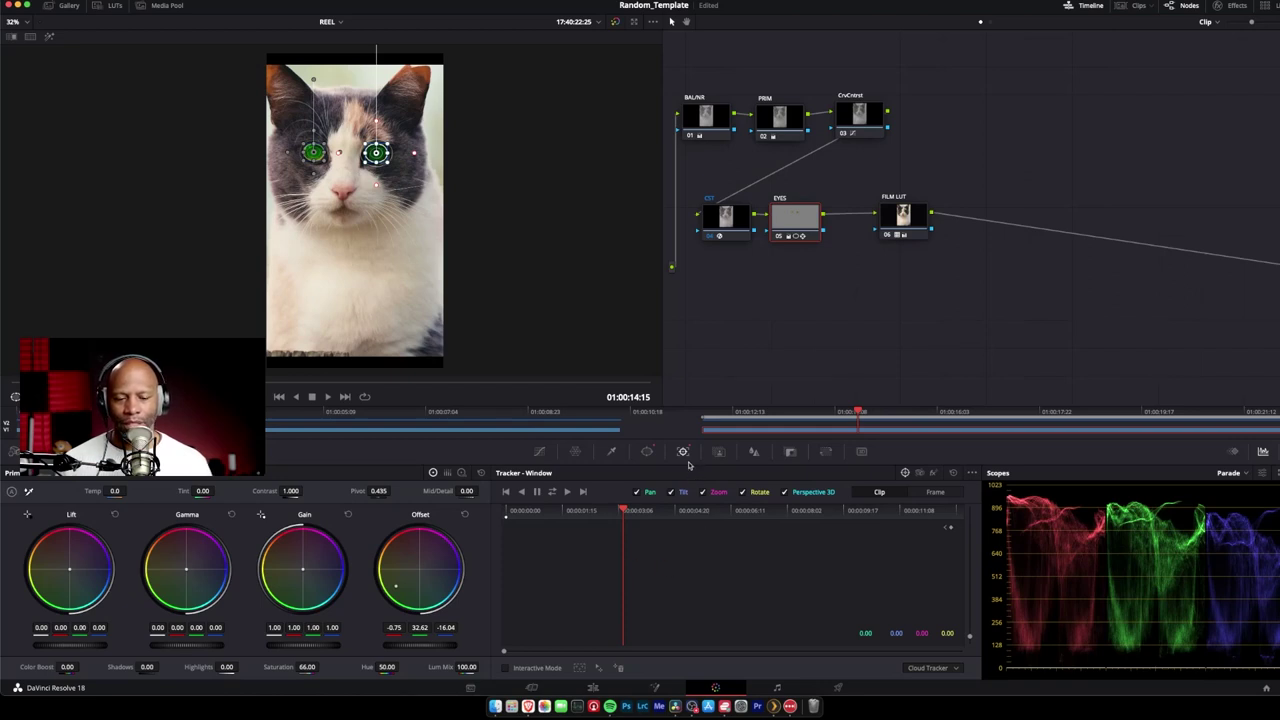
pyautogui.click(552, 491)
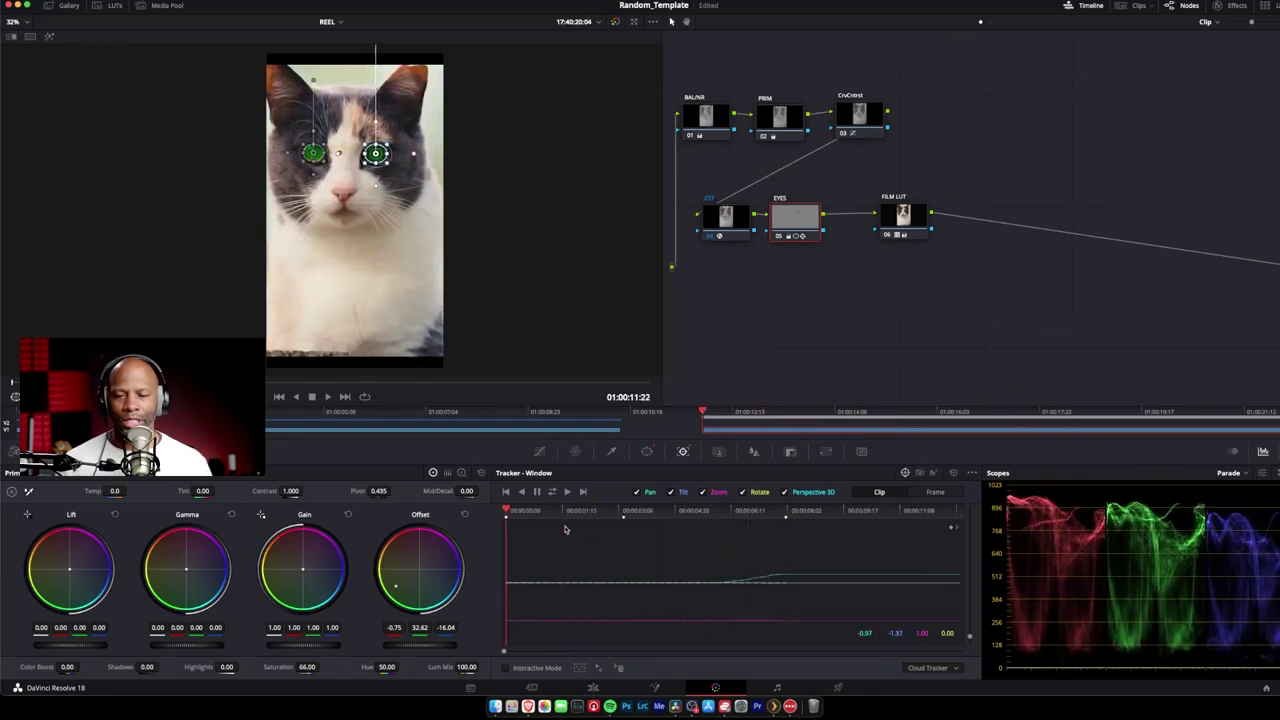
pyautogui.click(539, 451)
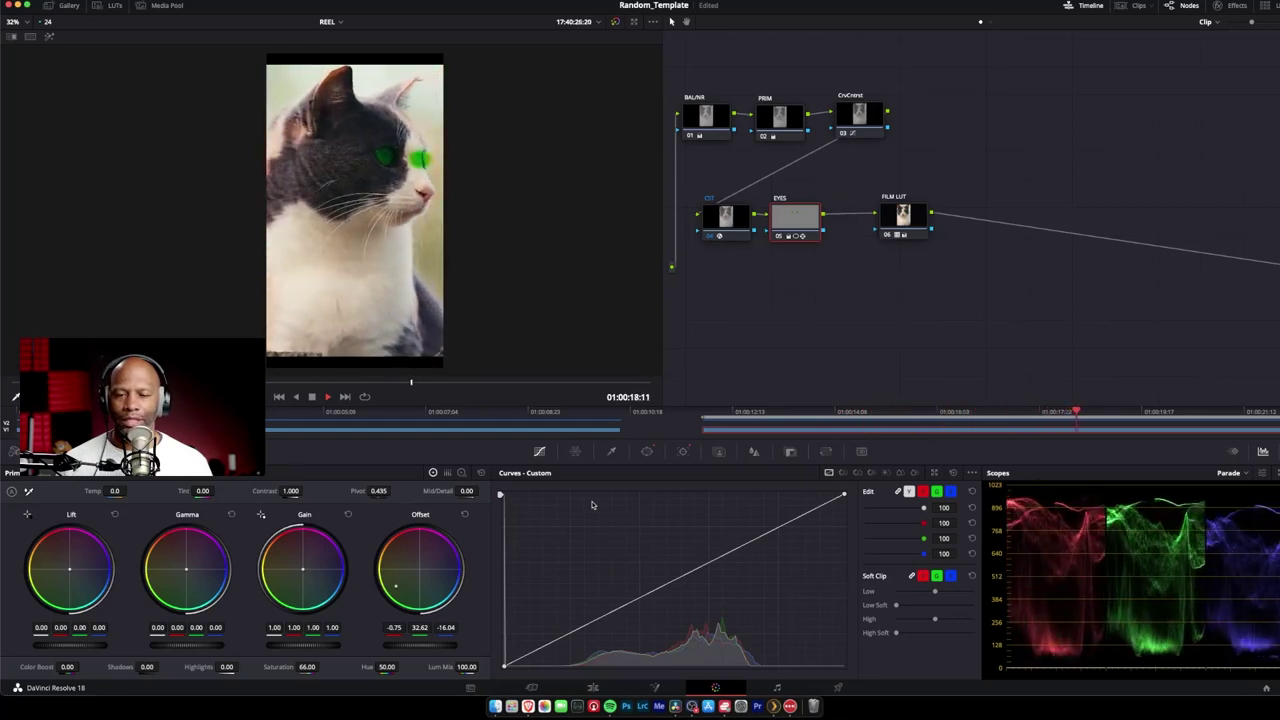
pyautogui.press('space')
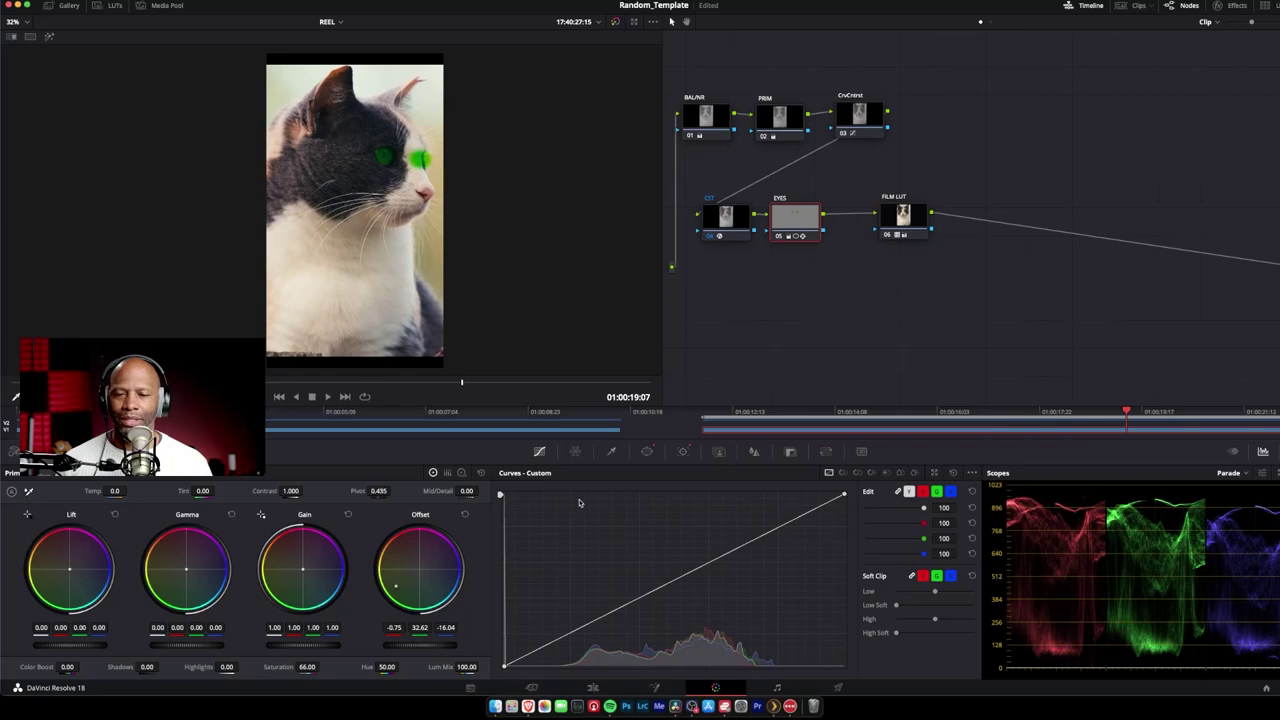